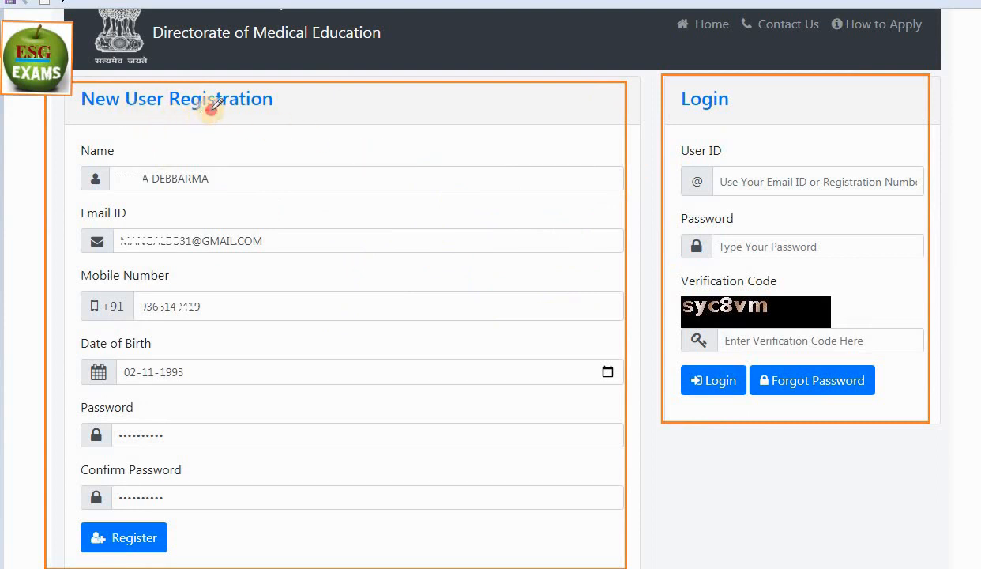
Mark the New User Registration heading and the Name, Email ID, Mobile Number, Date of Birth, Password and Confirm Password entries with red pen strokes.
left_click_drag(209, 110, 419, 76)
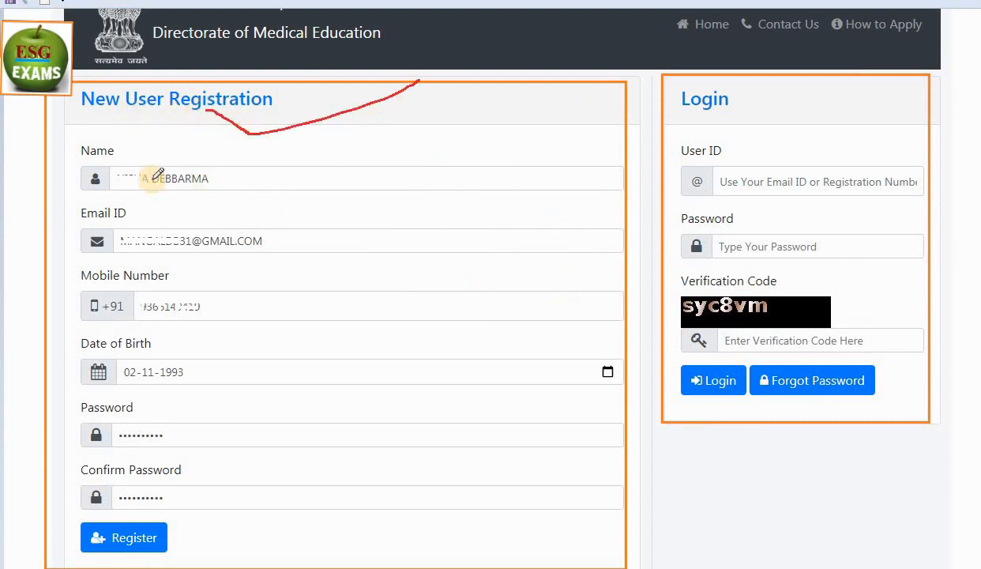
left_click_drag(123, 178, 251, 163)
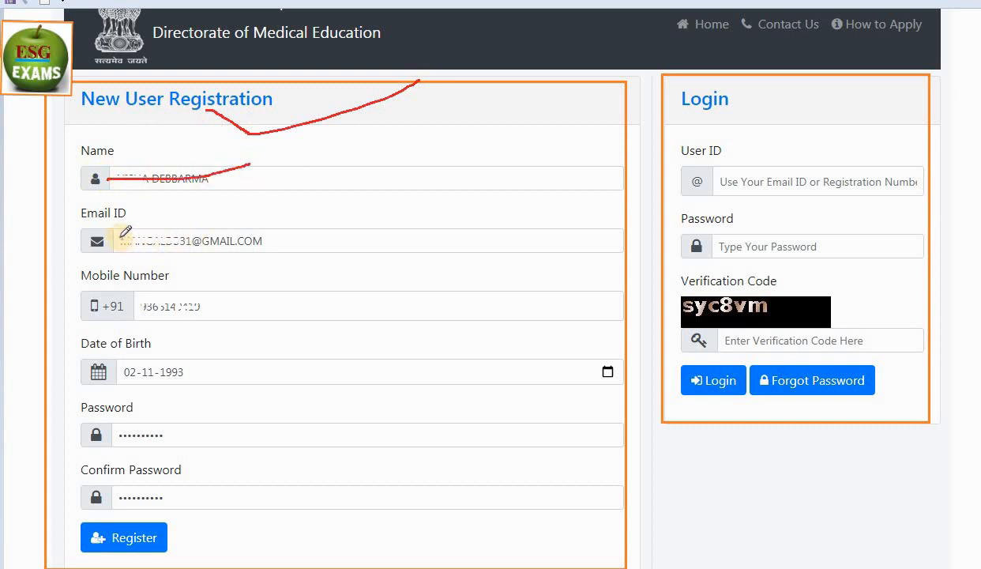
left_click_drag(139, 240, 261, 232)
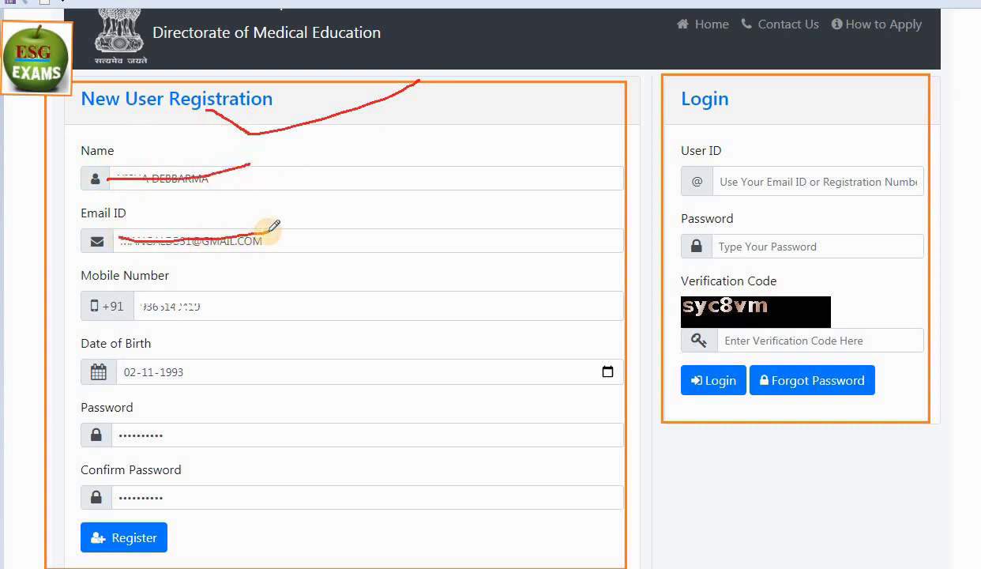
left_click_drag(150, 309, 283, 289)
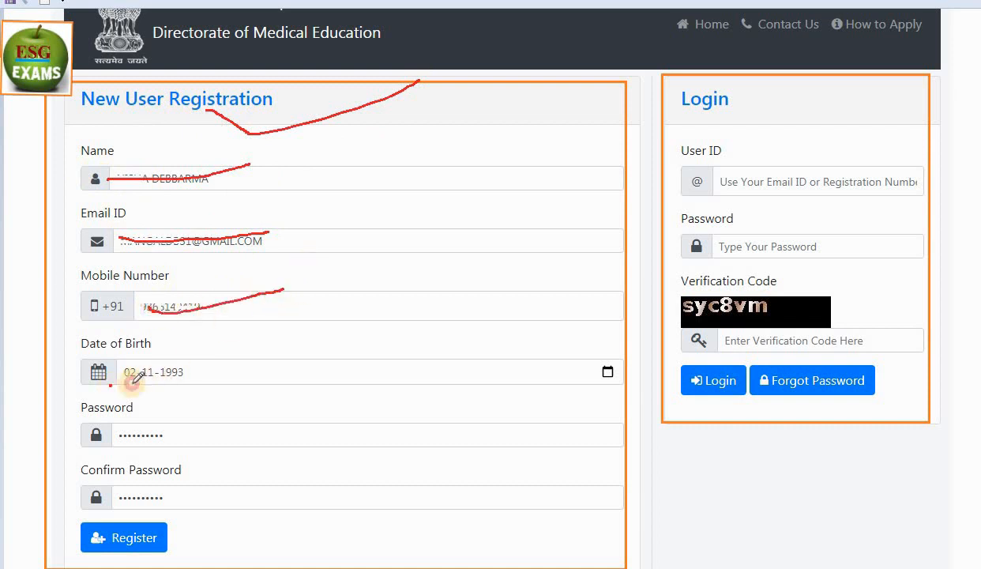
left_click_drag(109, 385, 285, 334)
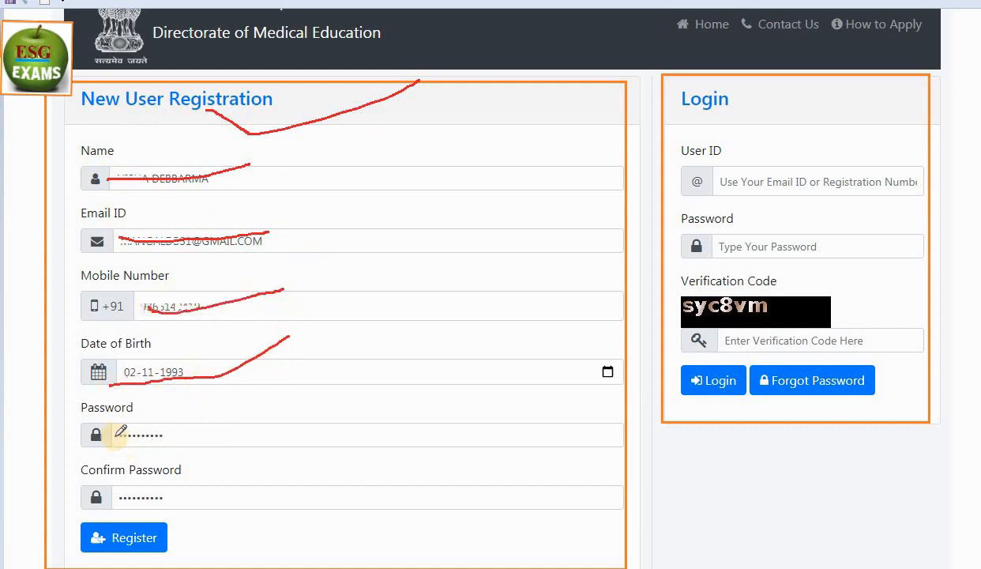
left_click_drag(115, 436, 209, 408)
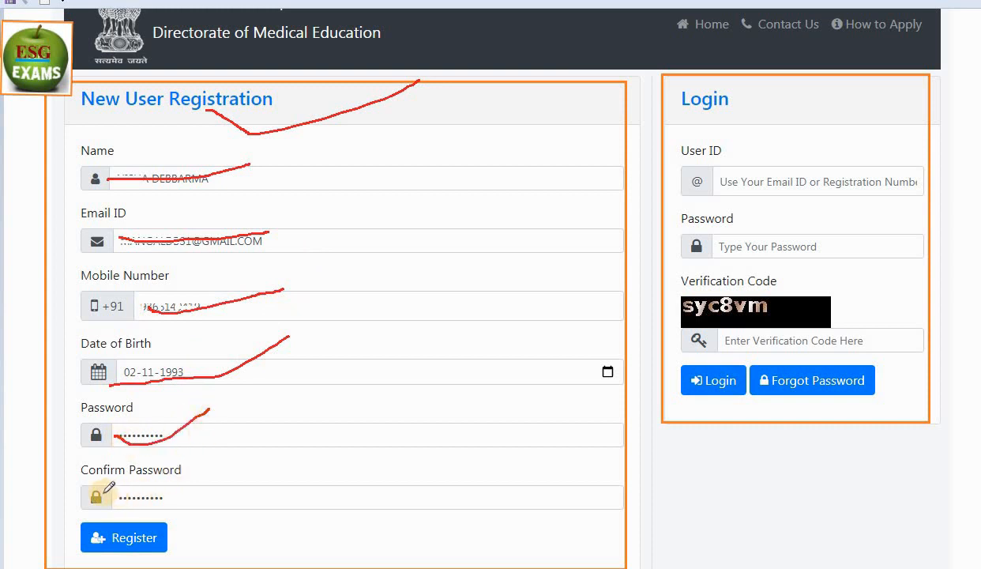
left_click_drag(103, 493, 176, 471)
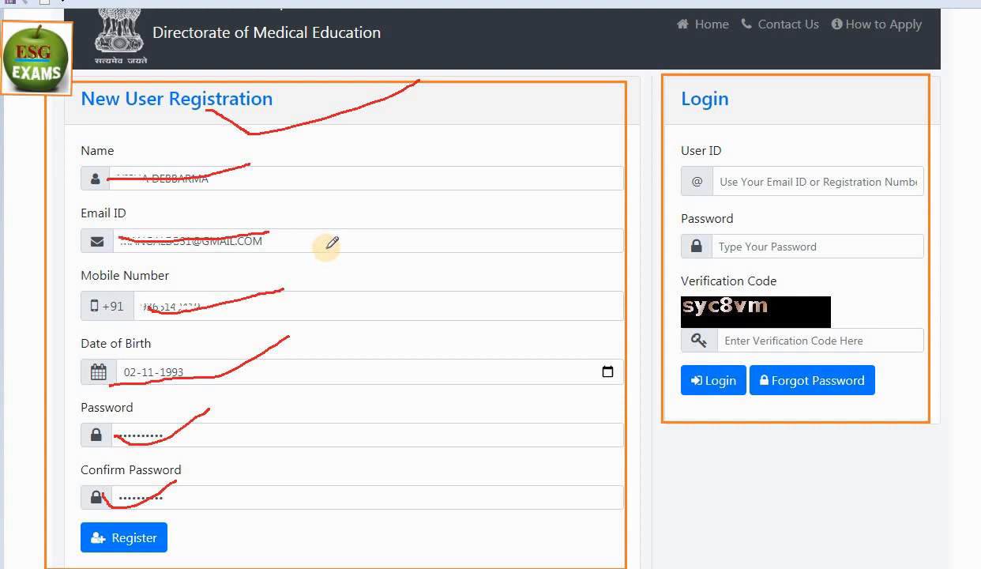
Handwrite an example password beside the registration fields in red, and add curved strokes around it for emphasis.
mouse_move(324, 248)
left_mouse_down()
mouse_move(323, 267)
mouse_move(344, 294)
mouse_move(361, 245)
left_mouse_up()
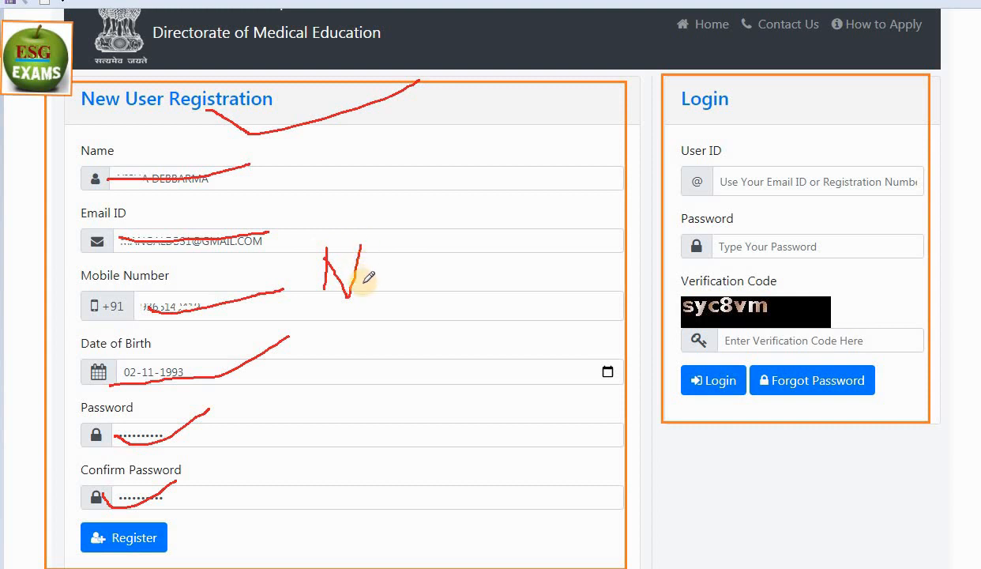
mouse_move(363, 282)
left_mouse_down()
mouse_move(400, 276)
mouse_move(426, 297)
mouse_move(450, 273)
mouse_move(465, 275)
mouse_move(424, 251)
mouse_move(456, 294)
mouse_move(500, 270)
mouse_move(501, 285)
left_mouse_up()
mouse_move(545, 262)
left_mouse_down()
mouse_move(547, 282)
mouse_move(596, 263)
mouse_move(606, 273)
left_mouse_up()
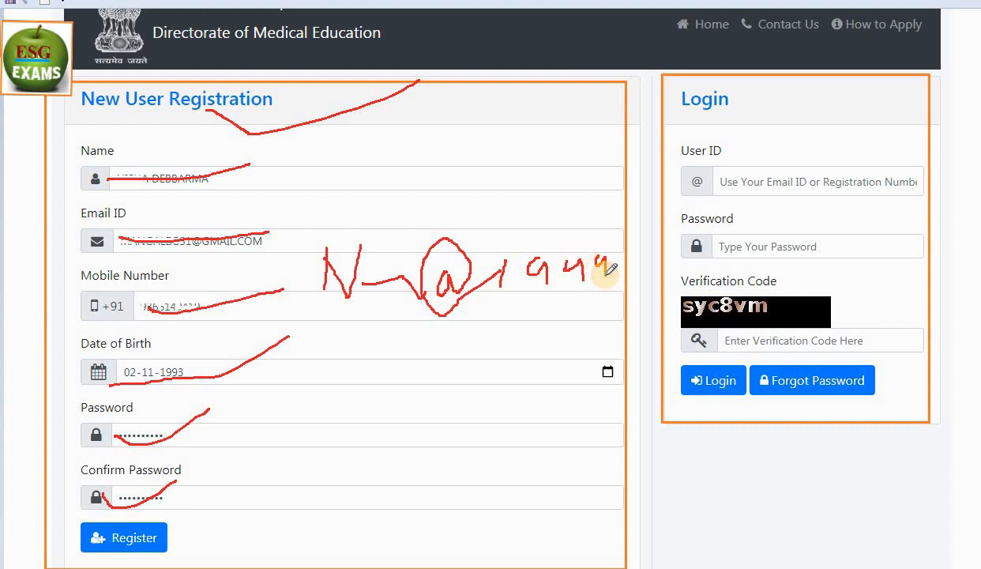
mouse_move(381, 329)
left_mouse_down()
mouse_move(555, 319)
mouse_move(621, 223)
left_mouse_up()
mouse_move(618, 207)
left_mouse_down()
mouse_move(471, 212)
mouse_move(456, 237)
left_mouse_up()
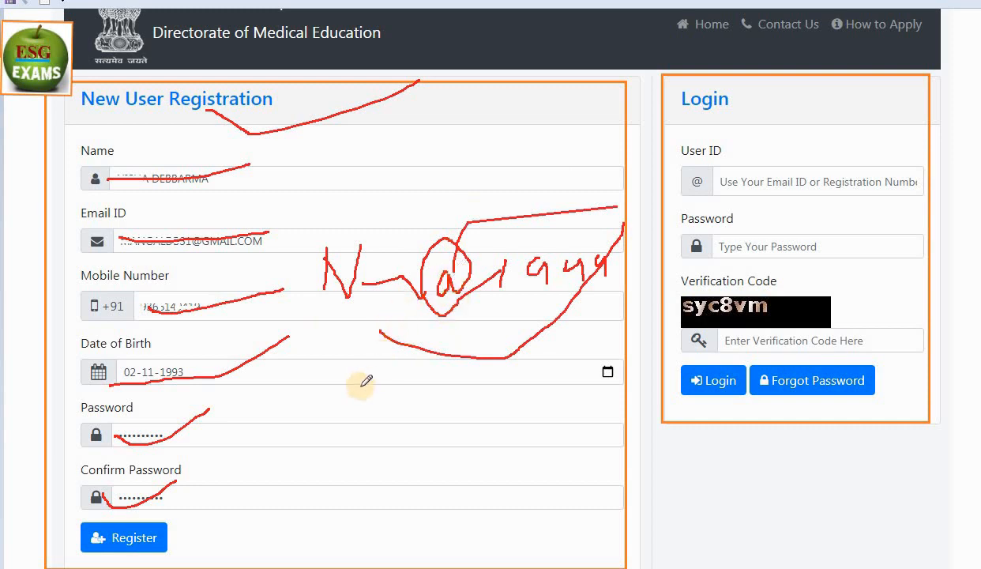
Mark the registration form's Register button and circle the registration success message and its registration number in red.
scroll(359, 384, "down", 2)
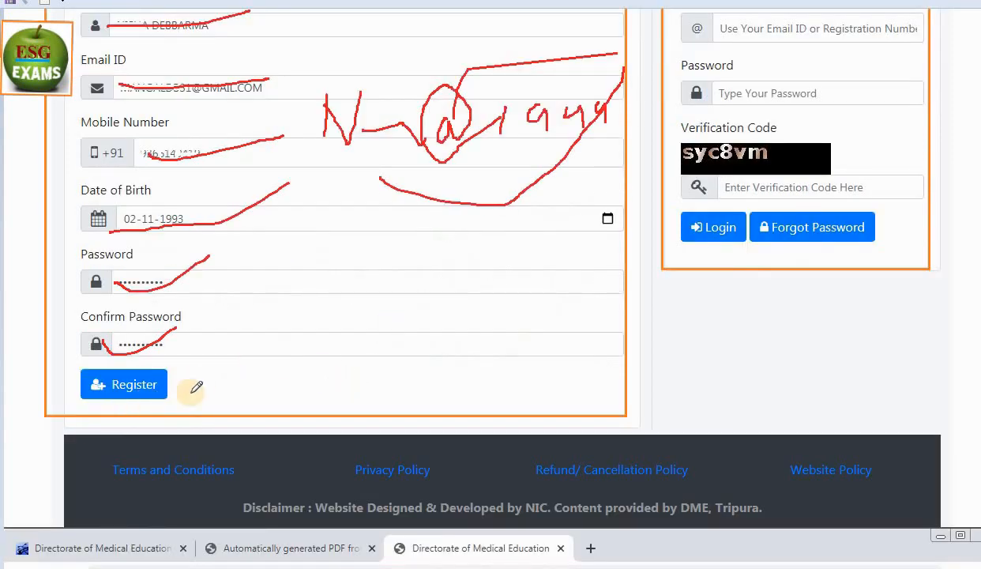
mouse_move(75, 401)
left_mouse_down()
mouse_move(100, 412)
mouse_move(242, 340)
left_mouse_up()
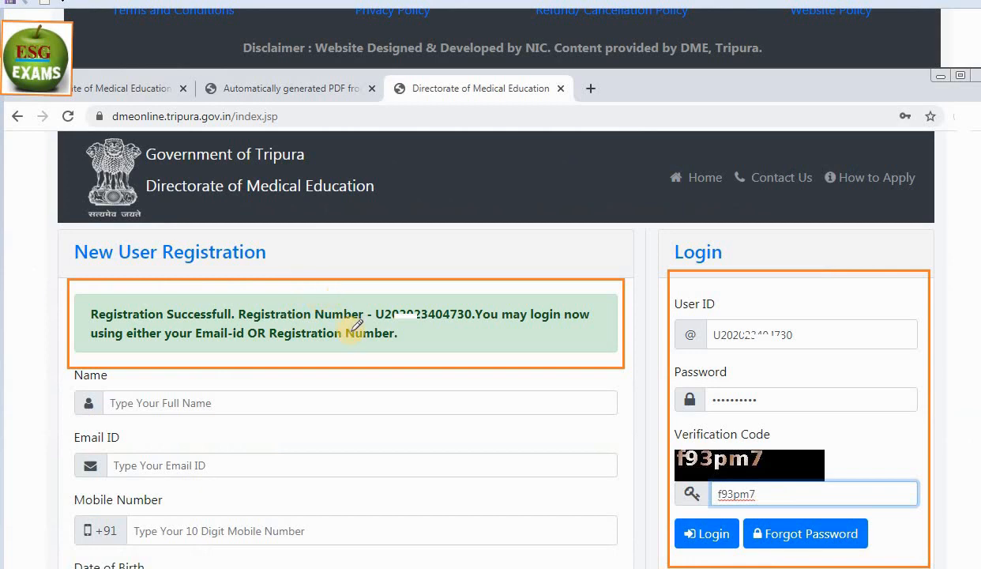
scroll(355, 325, "down", 2)
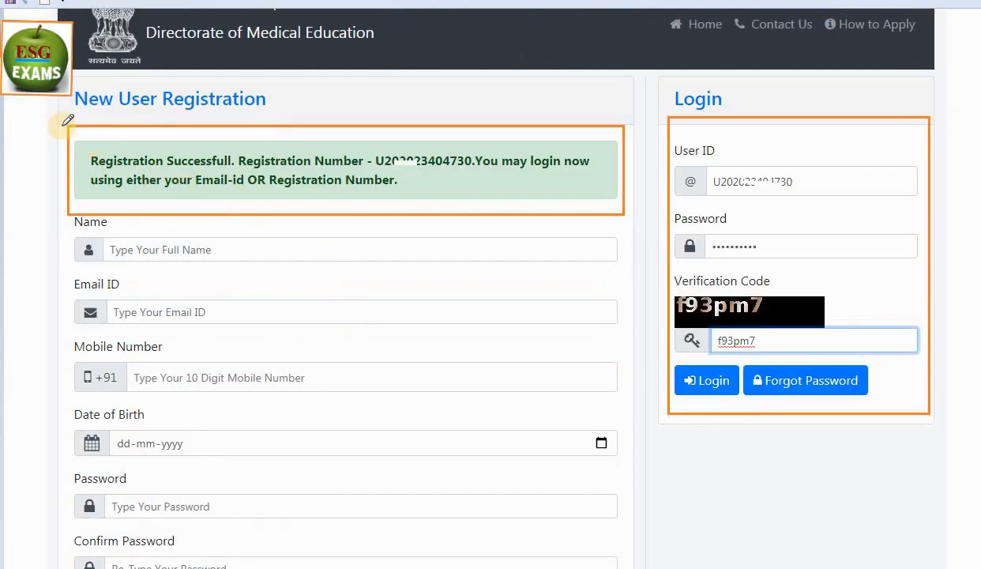
mouse_move(64, 123)
left_mouse_down()
mouse_move(125, 202)
mouse_move(488, 199)
mouse_move(619, 162)
mouse_move(345, 102)
mouse_move(300, 103)
left_mouse_up()
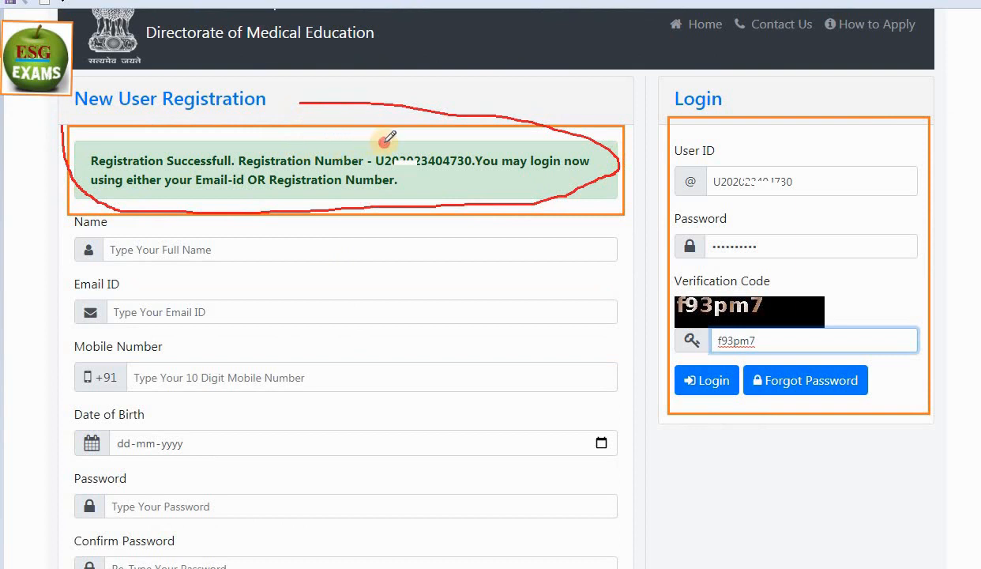
left_click_drag(384, 142, 481, 139)
mouse_move(475, 189)
left_mouse_down()
mouse_move(373, 159)
mouse_move(397, 118)
mouse_move(464, 118)
left_mouse_up()
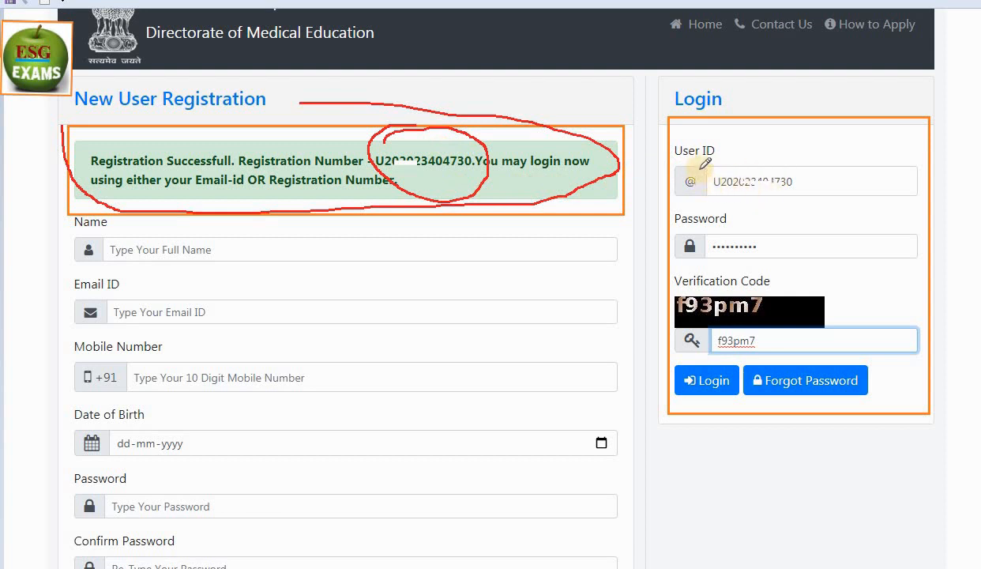
Mark the Login heading, User ID, Password, Verification Code and Login button in red, circling the registration number again as the user ID source.
left_click_drag(701, 166, 813, 124)
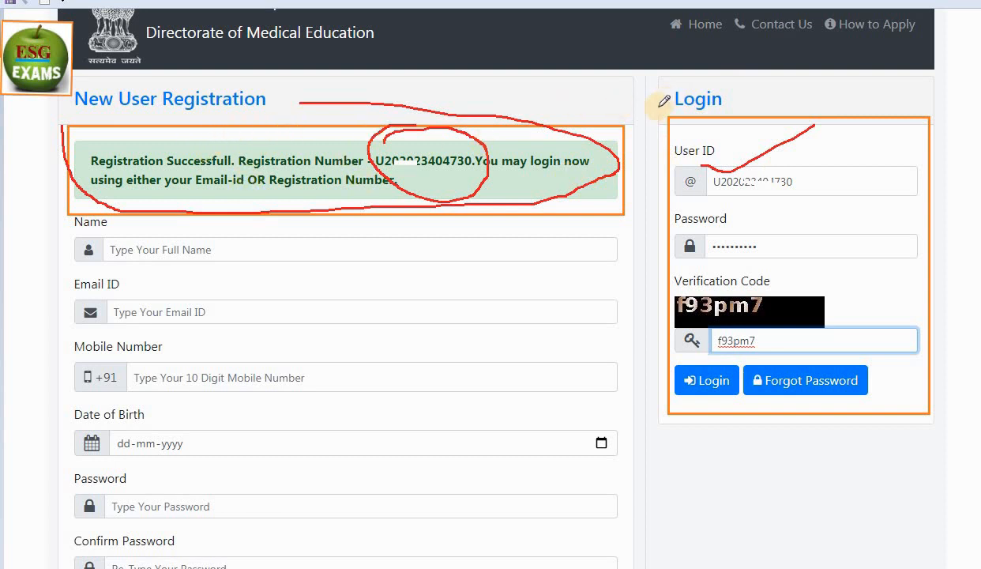
mouse_move(657, 102)
left_mouse_down()
mouse_move(676, 124)
mouse_move(806, 79)
left_mouse_up()
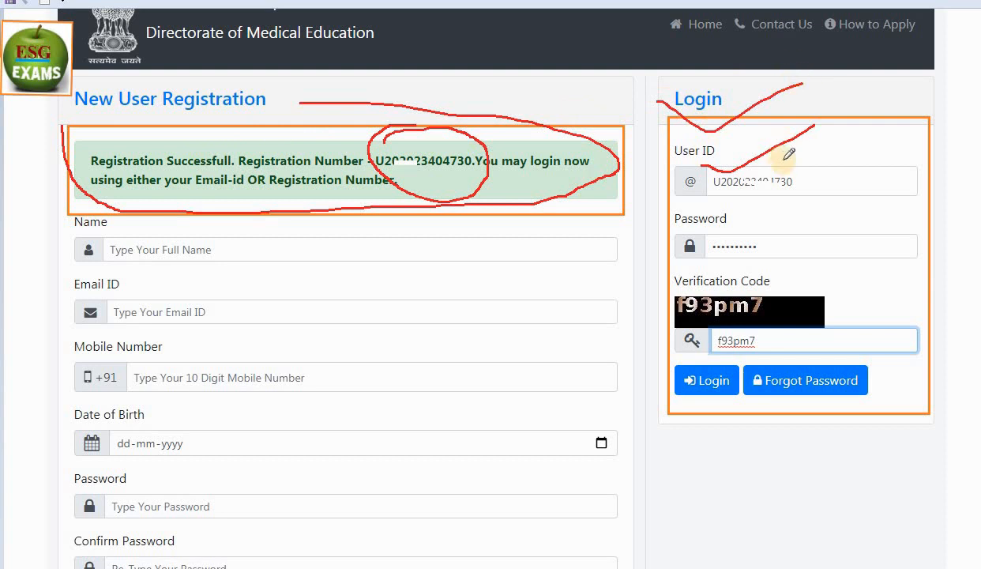
mouse_move(398, 147)
left_mouse_down()
mouse_move(354, 167)
mouse_move(495, 138)
mouse_move(428, 101)
left_mouse_up()
left_click_drag(803, 162, 878, 142)
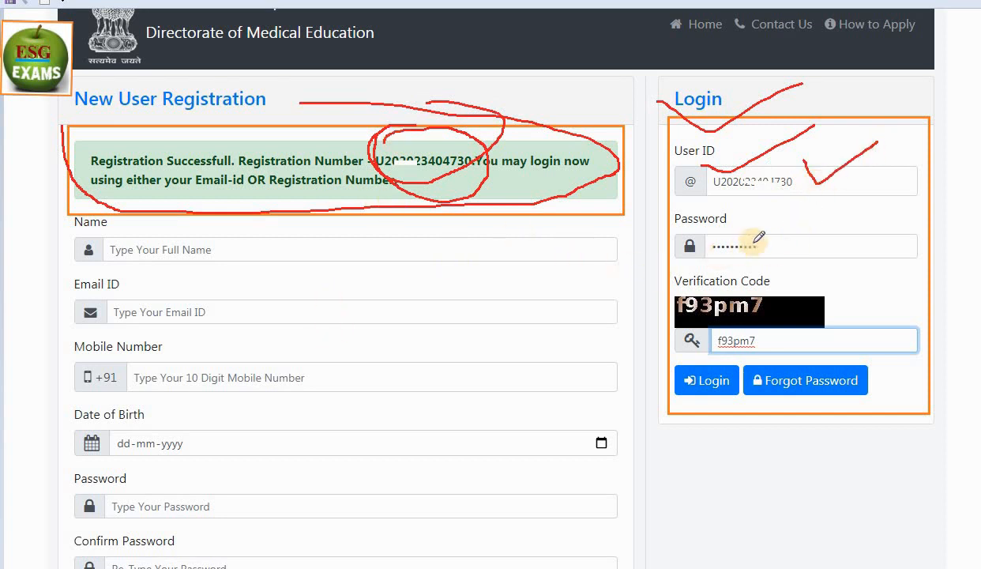
left_click_drag(767, 246, 896, 192)
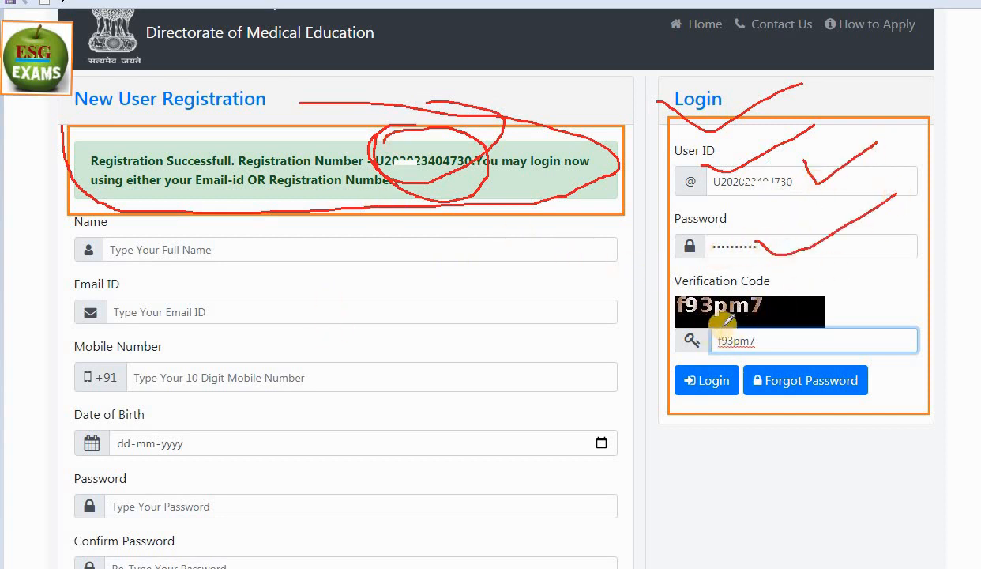
mouse_move(700, 290)
left_mouse_down()
mouse_move(660, 314)
mouse_move(850, 319)
mouse_move(713, 272)
mouse_move(721, 331)
mouse_move(875, 282)
left_mouse_up()
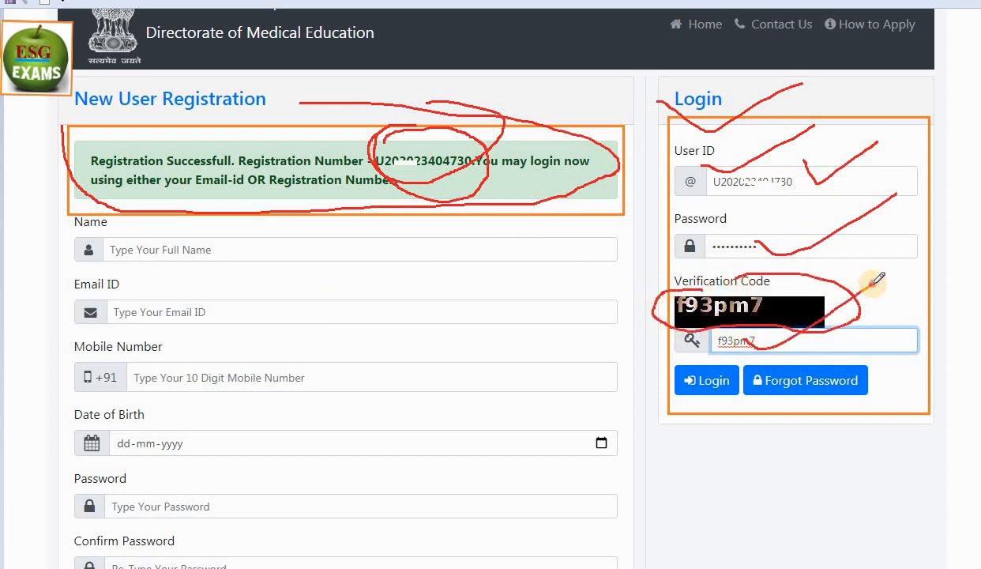
mouse_move(715, 361)
left_mouse_down()
mouse_move(667, 375)
mouse_move(719, 407)
mouse_move(702, 361)
left_mouse_up()
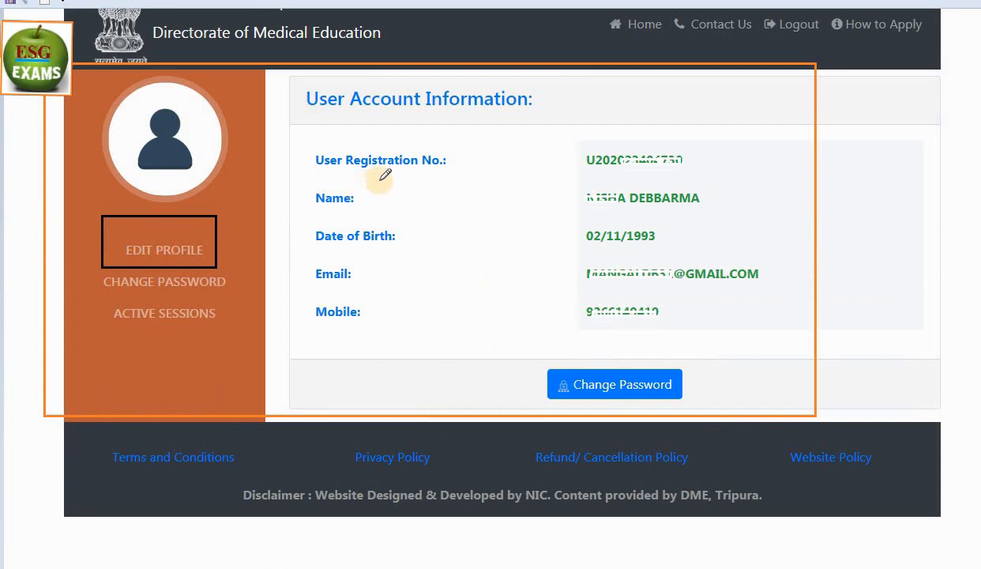
Mark the registration number, name, date of birth, email and mobile under User Account Information, plus the profile picture and Edit Profile link.
left_click_drag(401, 167, 589, 101)
left_click_drag(595, 166, 693, 167)
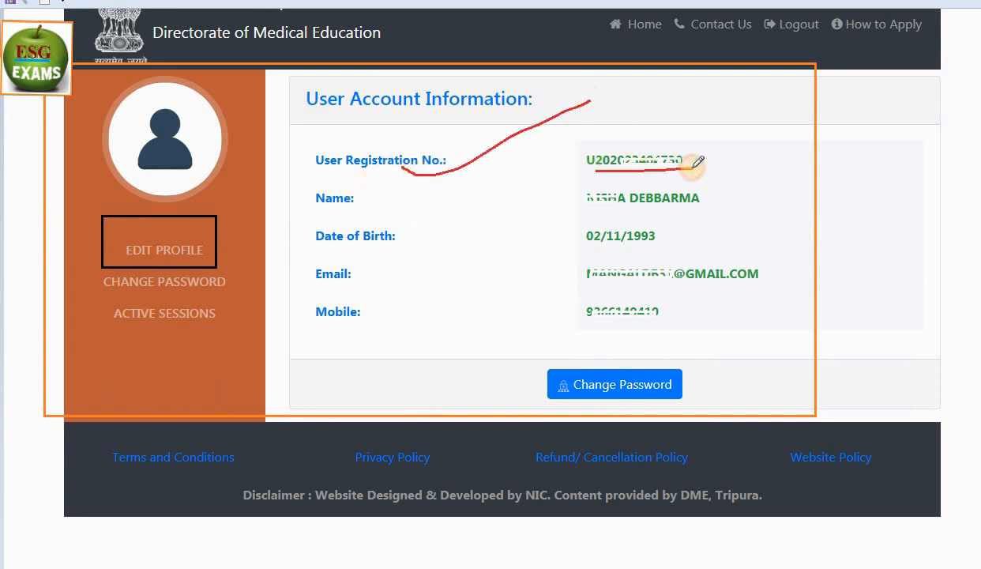
left_click_drag(590, 206, 699, 195)
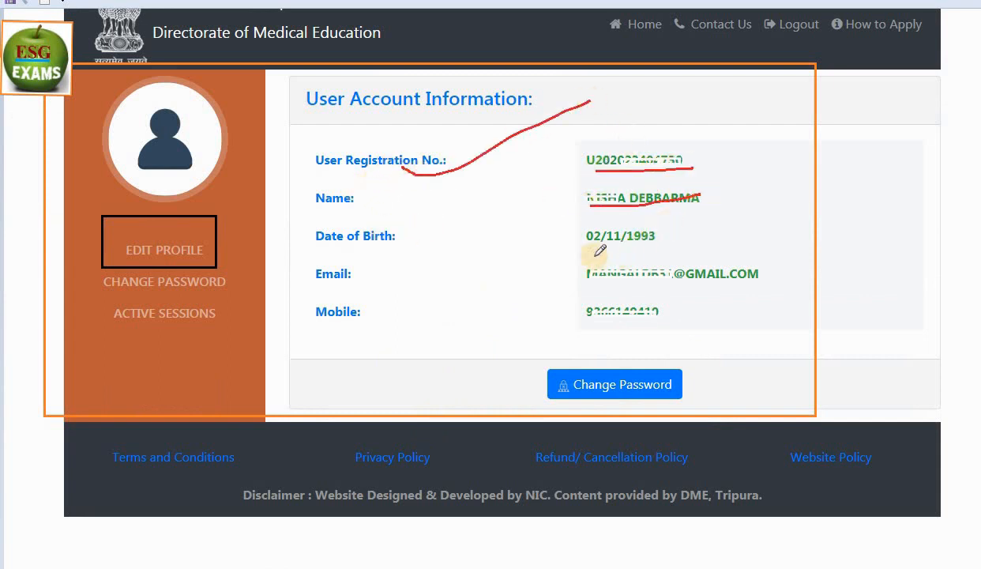
left_click_drag(577, 251, 700, 233)
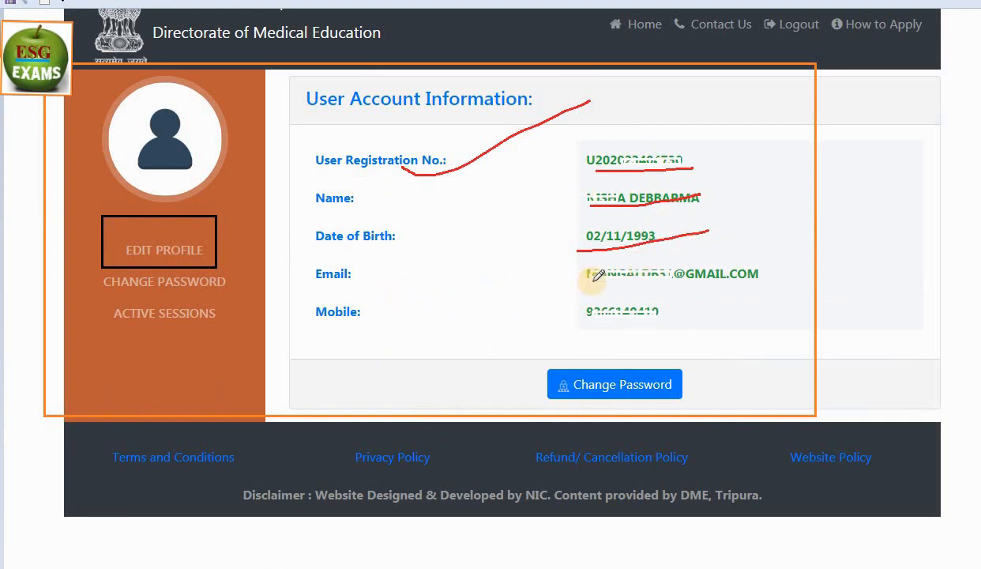
left_click_drag(589, 281, 745, 268)
mouse_move(588, 318)
left_mouse_down()
mouse_move(693, 290)
mouse_move(585, 294)
left_mouse_up()
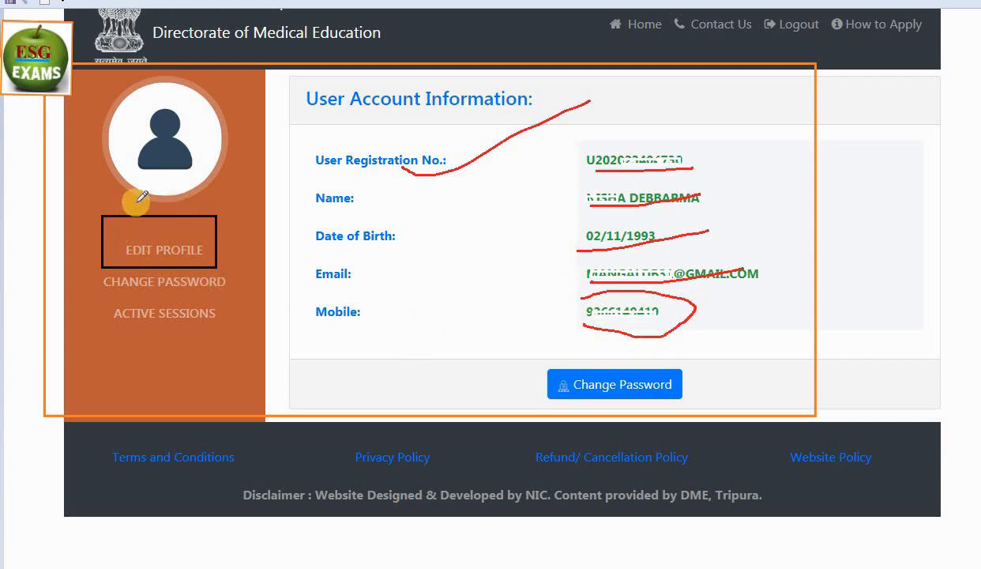
mouse_move(169, 157)
left_mouse_down()
mouse_move(165, 95)
mouse_move(144, 162)
mouse_move(201, 146)
left_mouse_up()
left_click_drag(123, 253, 268, 188)
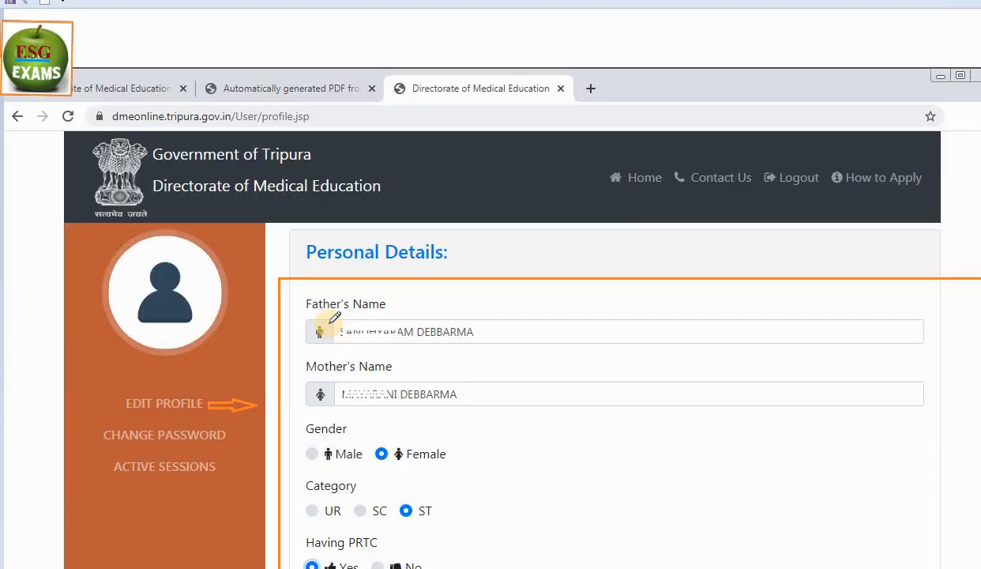
Mark the Father's Name, Mother's Name, Female, ST and Having PRTC Yes entries under Personal Details, plus the Next button, in red.
scroll(330, 316, "down", 3)
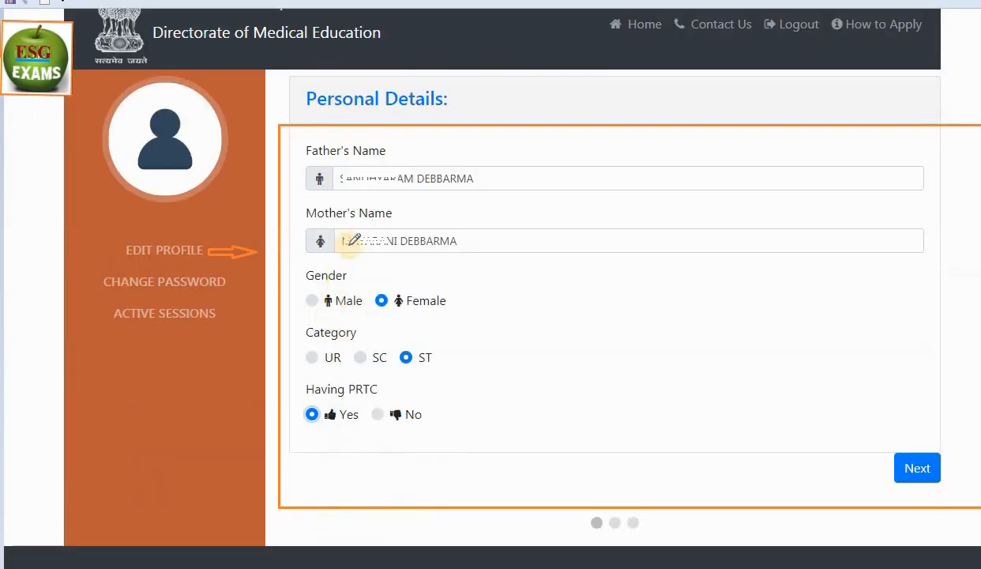
mouse_move(294, 157)
left_mouse_down()
mouse_move(325, 170)
mouse_move(434, 129)
left_mouse_up()
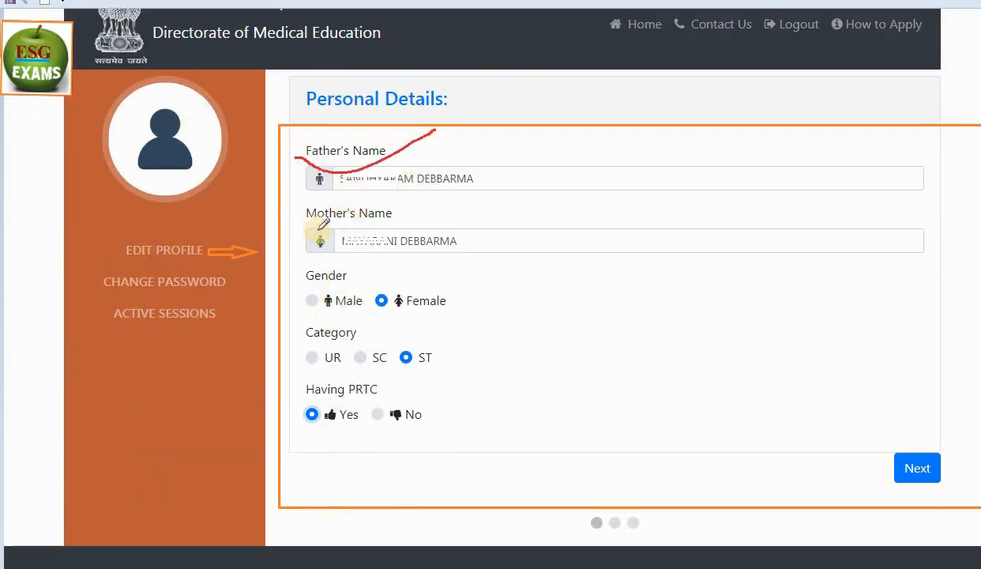
mouse_move(301, 234)
left_mouse_down()
mouse_move(405, 218)
mouse_move(445, 196)
left_mouse_up()
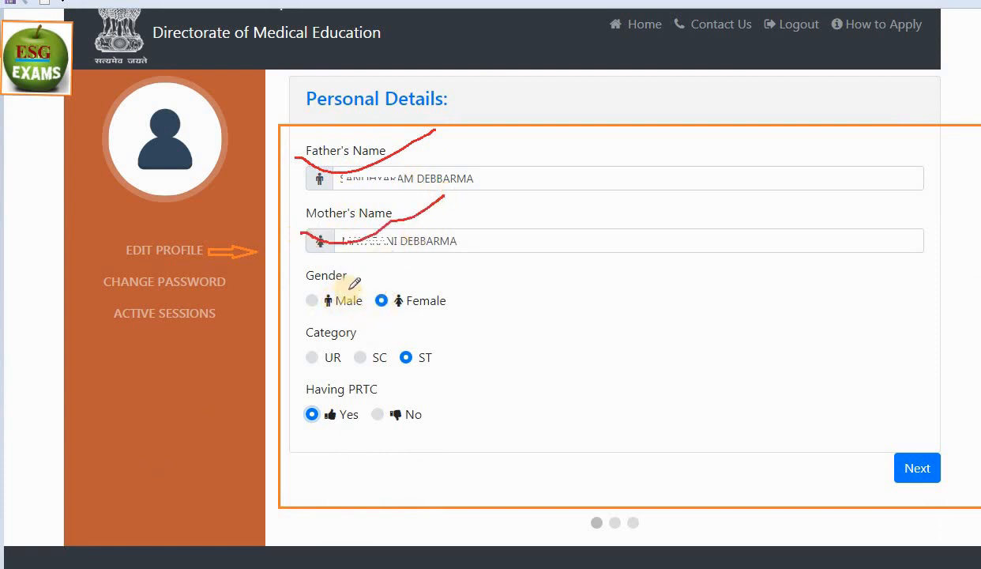
left_click_drag(416, 313, 505, 271)
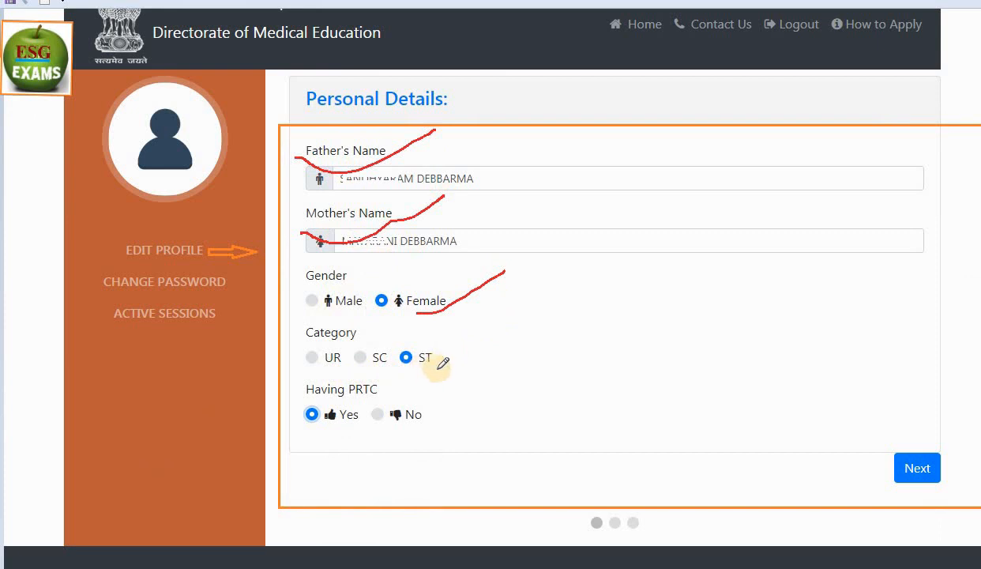
left_click_drag(412, 369, 544, 297)
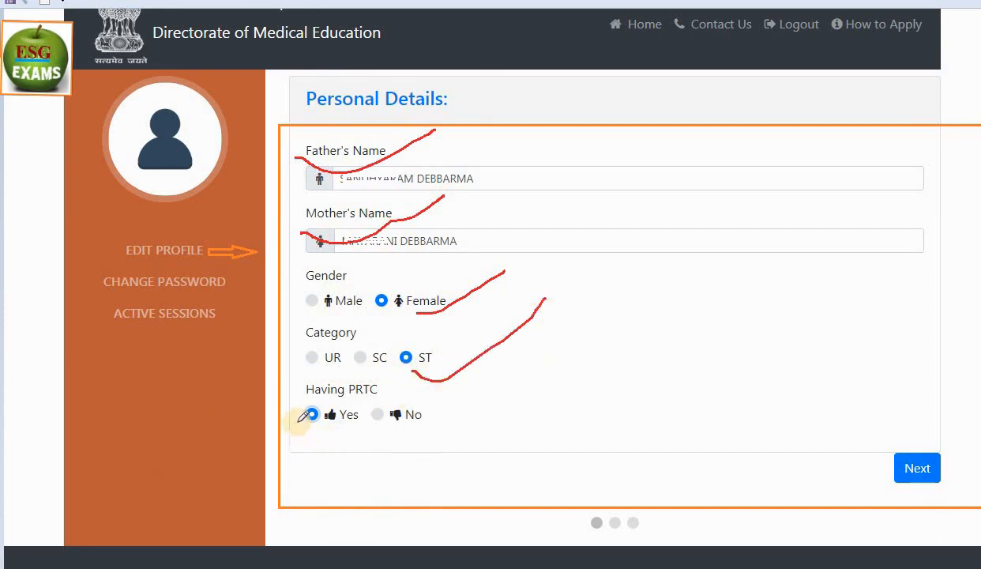
mouse_move(298, 420)
left_mouse_down()
mouse_move(351, 426)
mouse_move(335, 379)
mouse_move(291, 403)
mouse_move(360, 412)
left_mouse_up()
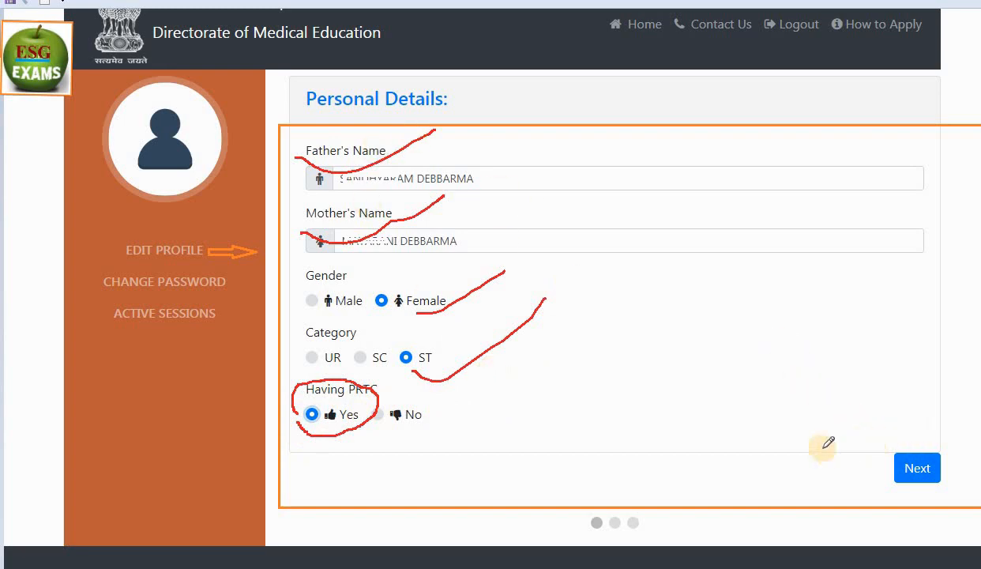
left_click_drag(788, 425, 898, 437)
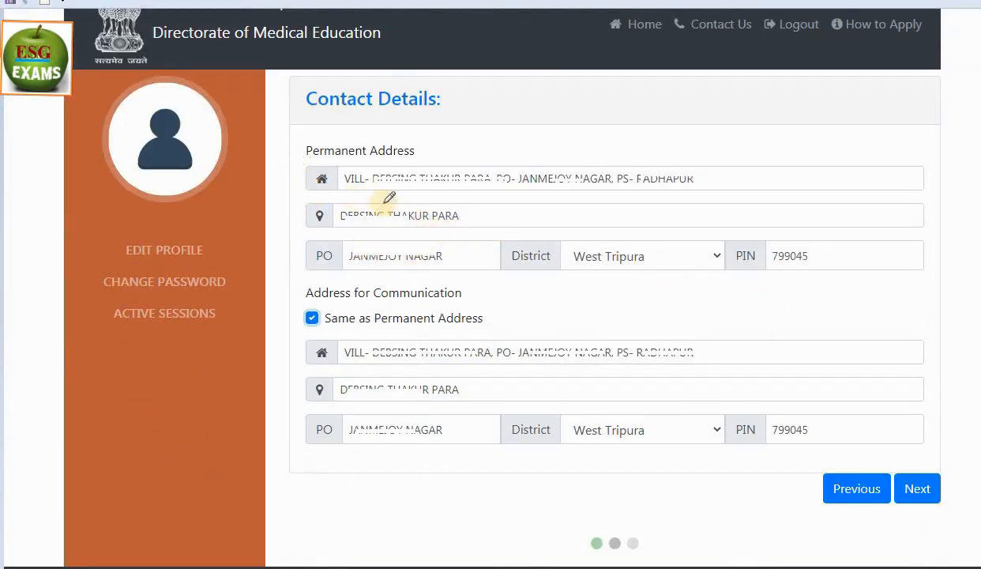
Mark the Permanent Address heading, address lines, PO, District list and PIN fields in red, and circle the whole permanent address block.
left_click_drag(278, 150, 469, 100)
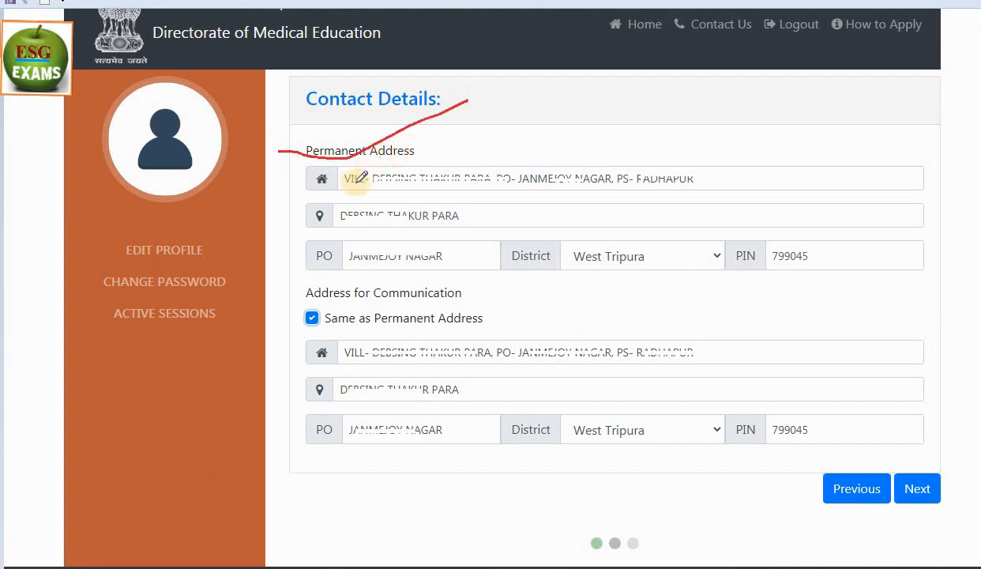
left_click_drag(345, 187, 433, 163)
left_click_drag(489, 187, 558, 146)
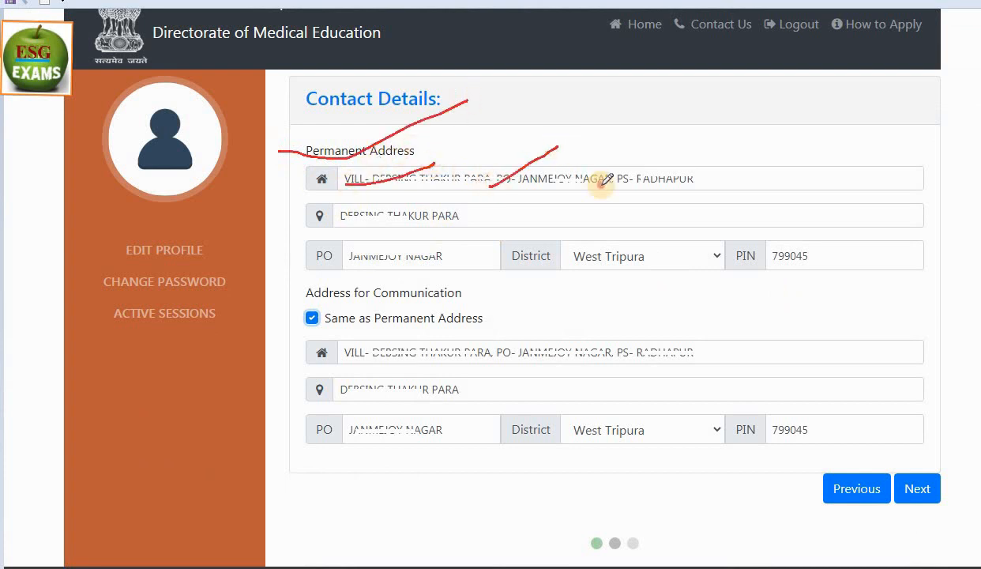
left_click_drag(602, 184, 695, 165)
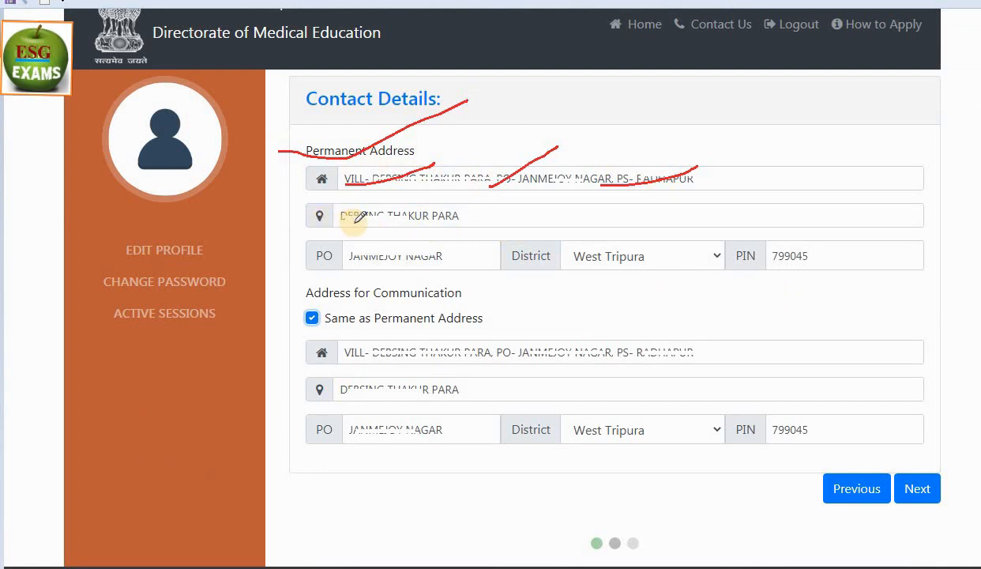
left_click_drag(381, 221, 445, 228)
left_click_drag(493, 201, 494, 199)
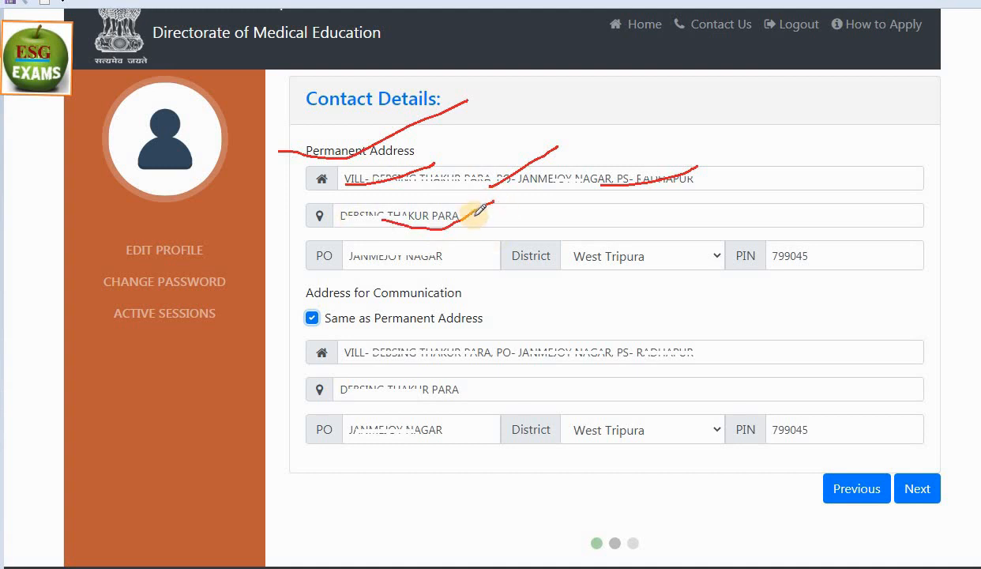
mouse_move(294, 255)
left_mouse_down()
mouse_move(365, 271)
mouse_move(464, 208)
left_mouse_up()
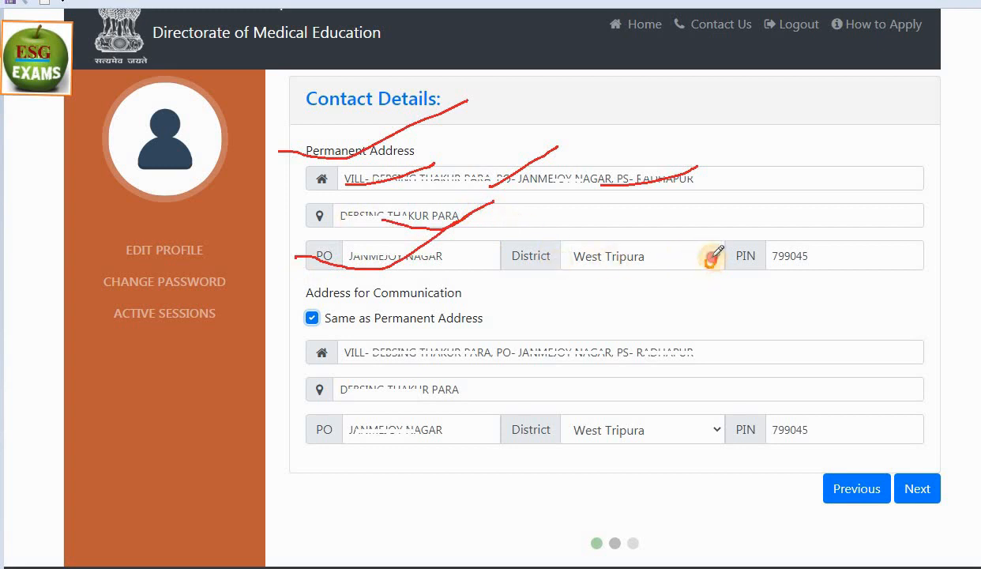
mouse_move(708, 261)
left_mouse_down()
mouse_move(853, 232)
mouse_move(900, 203)
left_mouse_up()
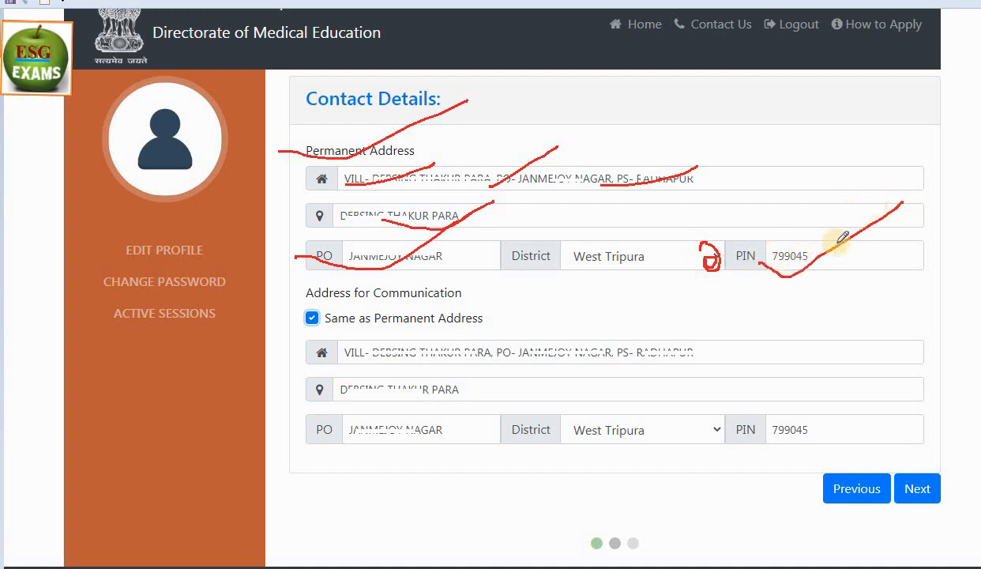
mouse_move(617, 111)
left_mouse_down()
mouse_move(332, 89)
mouse_move(291, 130)
mouse_move(290, 223)
mouse_move(486, 262)
mouse_move(694, 179)
mouse_move(490, 134)
left_mouse_up()
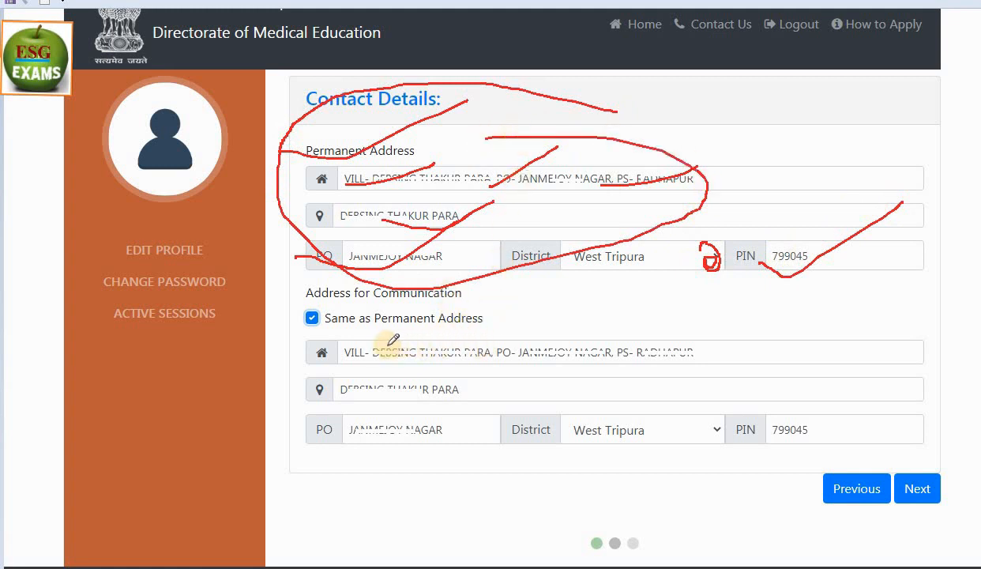
Mark the Same as Permanent Address option, circle the communication address fields and tick the Next button in red.
left_click_drag(324, 314, 488, 312)
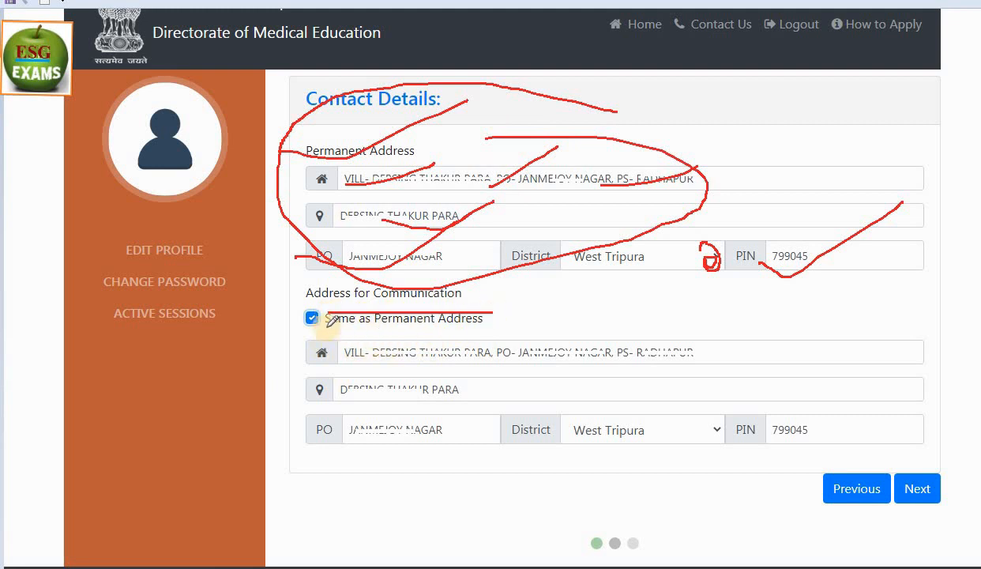
left_click_drag(294, 320, 362, 282)
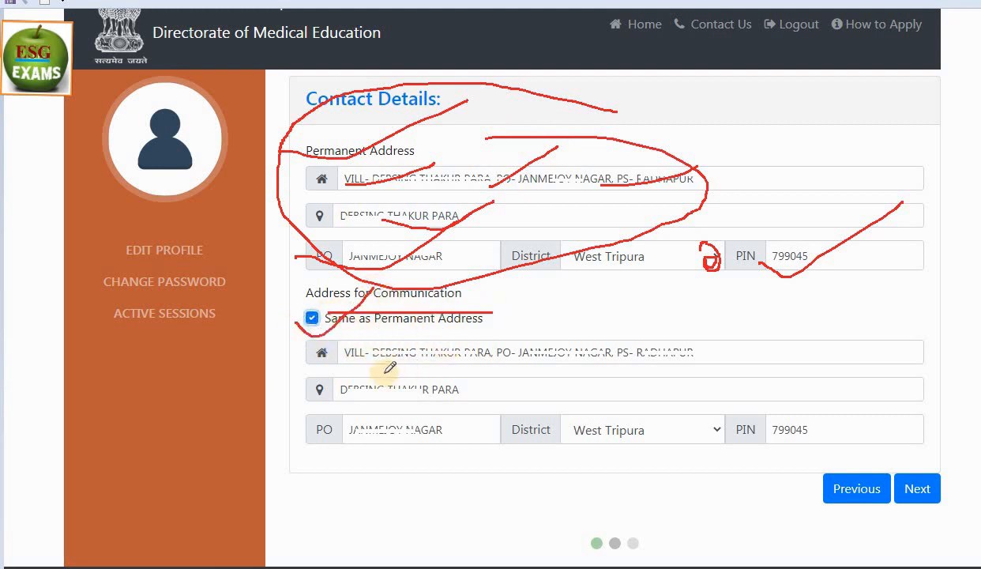
mouse_move(668, 332)
left_mouse_down()
mouse_move(771, 413)
mouse_move(499, 458)
left_mouse_up()
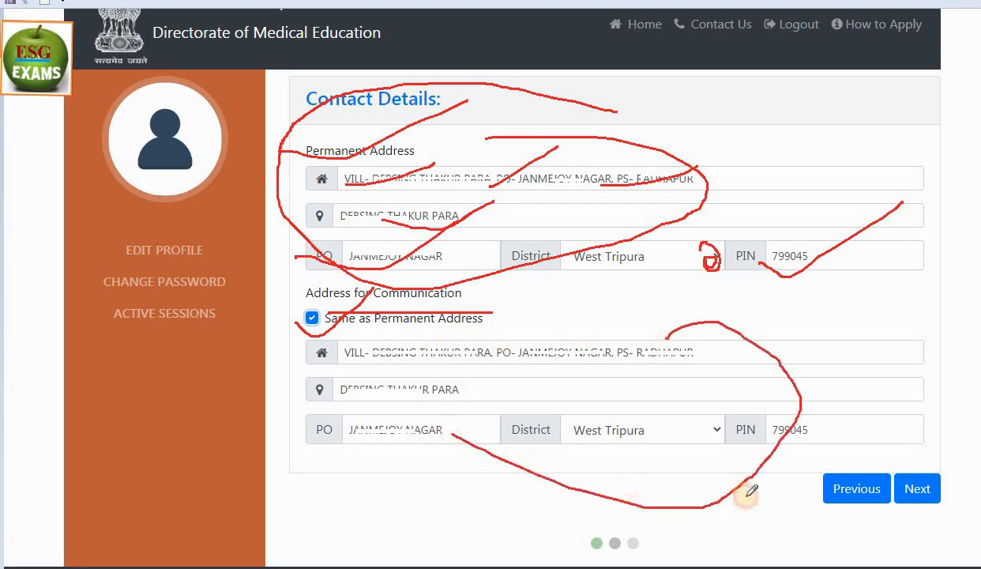
left_click_drag(897, 513, 965, 430)
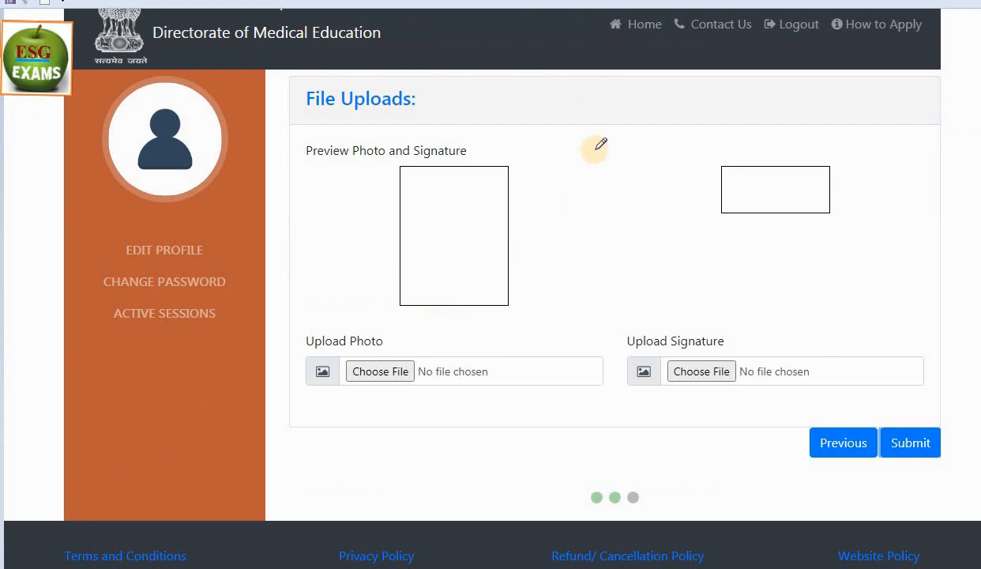
Mark the Upload Photo and Upload Signature file choosers under File Uploads in red, and circle the How to Apply link.
mouse_move(285, 391)
left_mouse_down()
mouse_move(355, 419)
mouse_move(451, 345)
left_mouse_up()
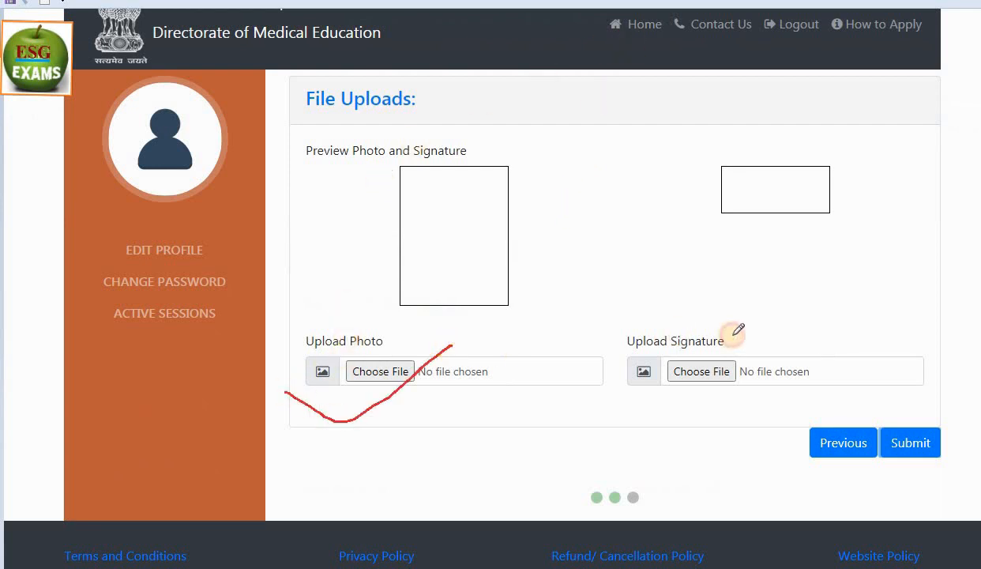
mouse_move(590, 360)
left_mouse_down()
mouse_move(734, 360)
mouse_move(778, 312)
left_mouse_up()
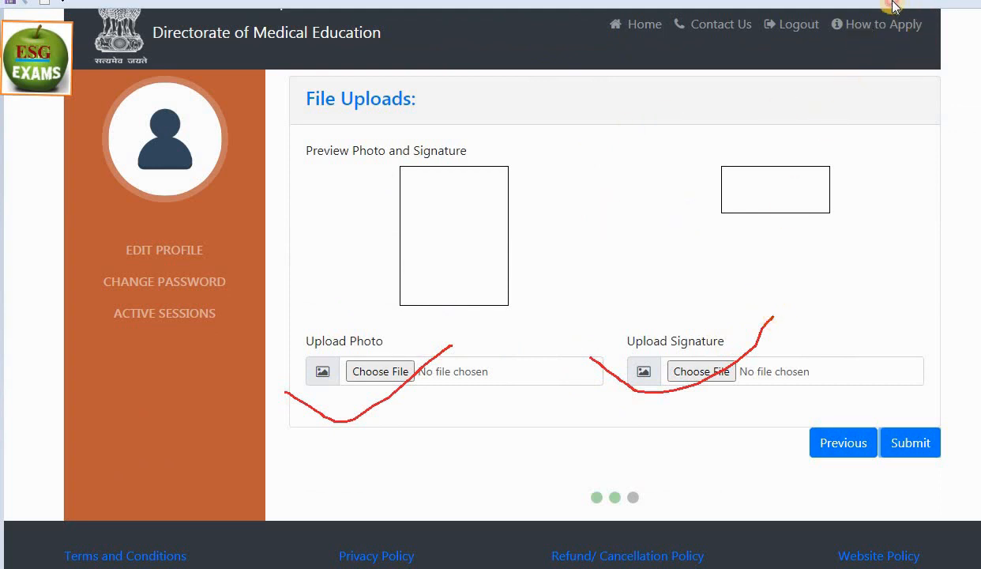
mouse_move(890, 17)
left_mouse_down()
mouse_move(813, 49)
mouse_move(908, 17)
mouse_move(840, 21)
mouse_move(835, 31)
left_mouse_up()
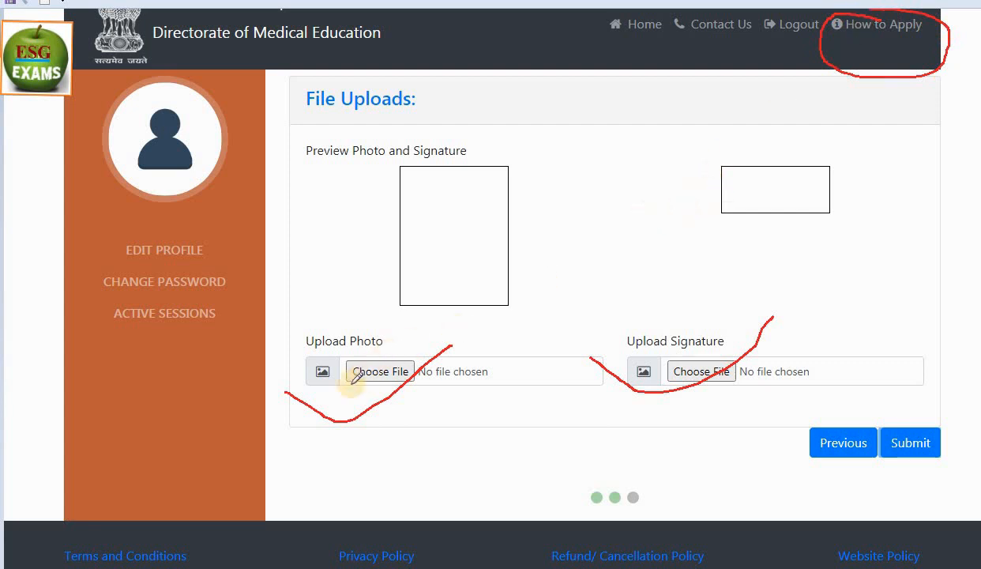
left_click_drag(392, 369, 471, 317)
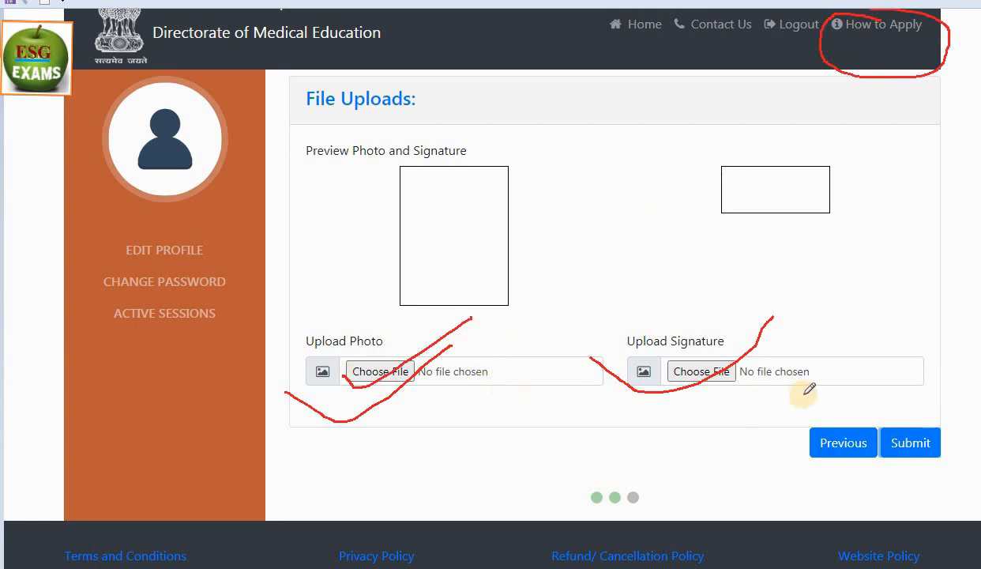
left_click_drag(686, 384, 750, 359)
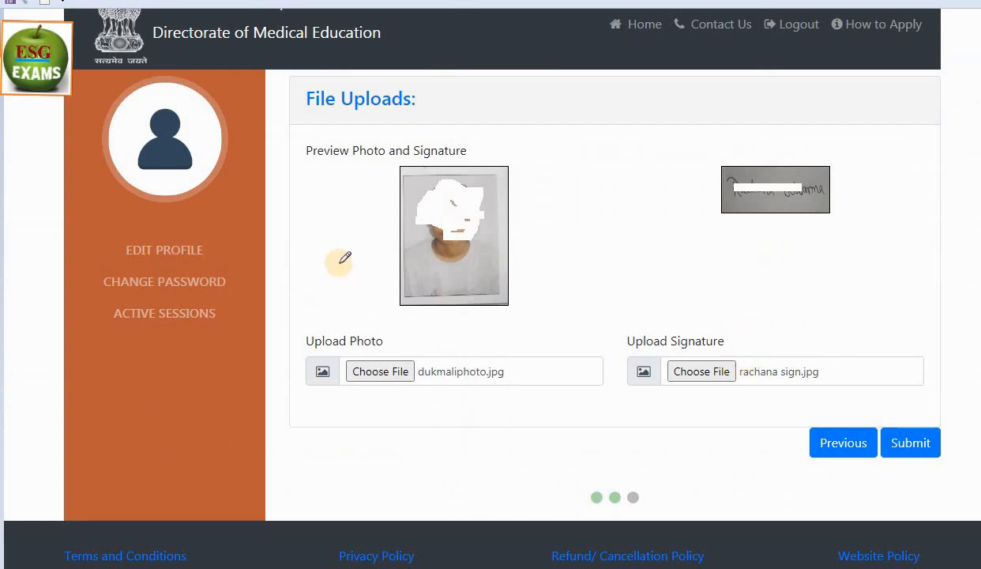
Tick the photo preview, the signature preview and the Submit button in red on the completed File Uploads page.
left_click_drag(338, 263, 586, 167)
mouse_move(663, 169)
left_mouse_down()
mouse_move(811, 170)
mouse_move(859, 145)
left_mouse_up()
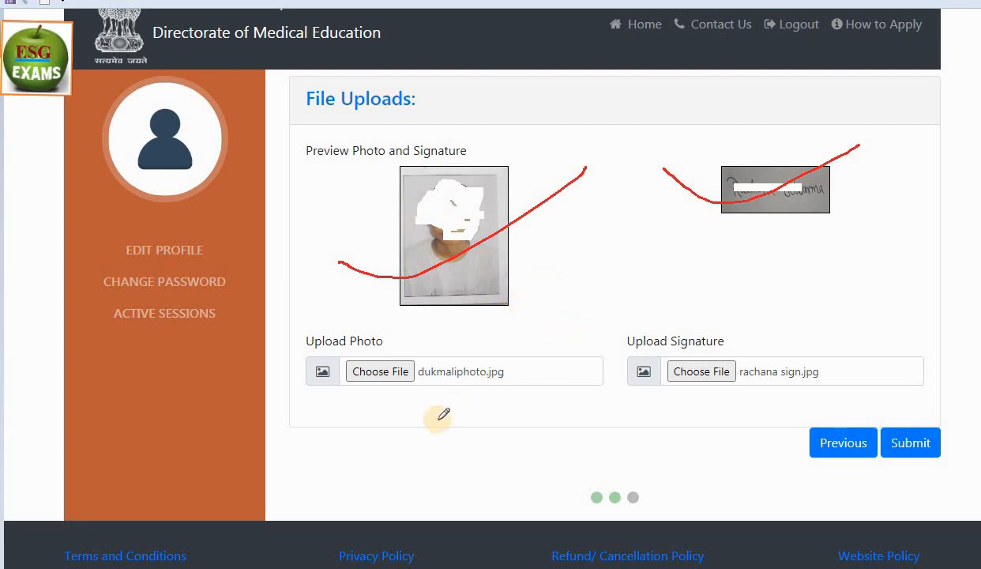
left_click_drag(859, 469, 946, 404)
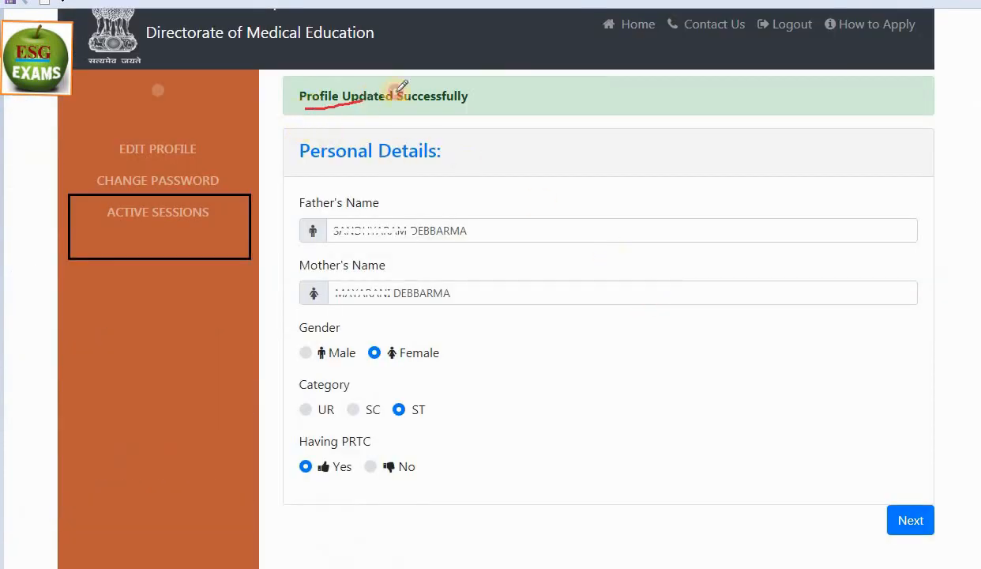
Mark the profile update message, circle the Personal Details entries, and mark the Next button and Active Sessions link in red.
left_click_drag(402, 87, 562, 46)
mouse_move(521, 179)
left_mouse_down()
mouse_move(502, 196)
mouse_move(490, 460)
mouse_move(241, 399)
mouse_move(450, 146)
left_mouse_up()
left_click_drag(813, 502, 980, 435)
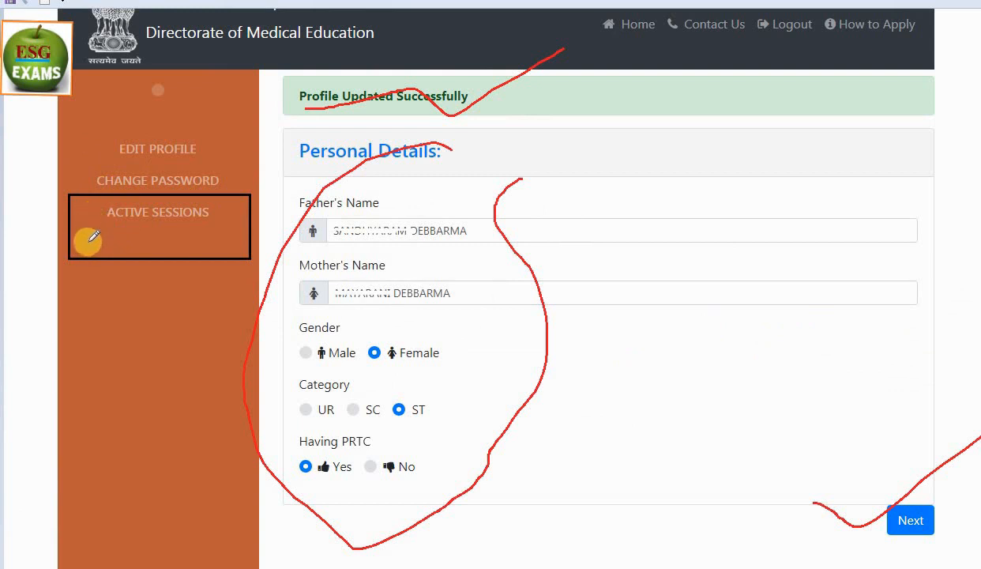
mouse_move(231, 189)
left_mouse_down()
mouse_move(147, 240)
mouse_move(101, 229)
mouse_move(238, 213)
left_mouse_up()
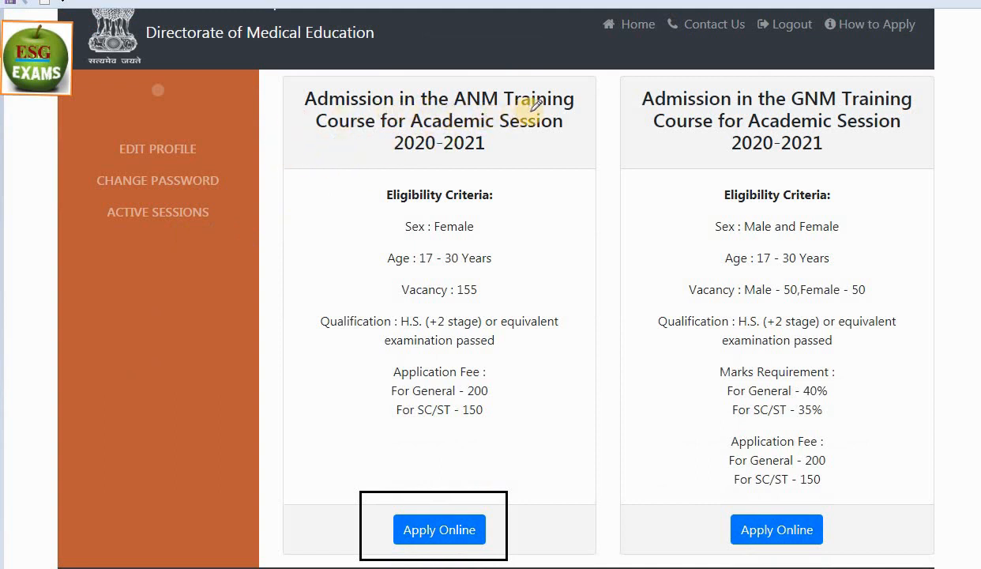
Mark the ANM and GNM Training Course headings and the Sex and Age criteria of both courses in red.
left_click_drag(264, 150, 519, 114)
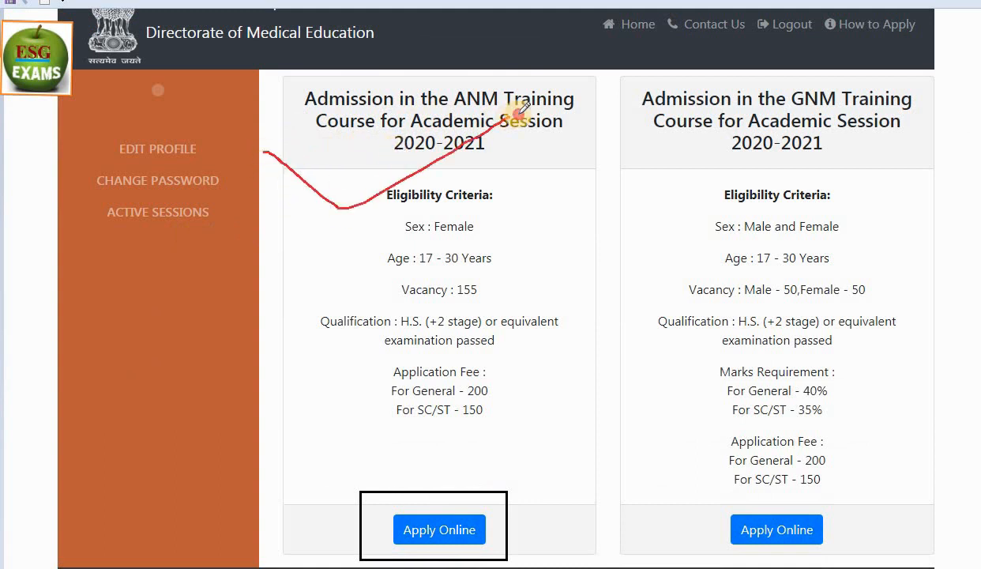
left_click_drag(655, 127, 945, 96)
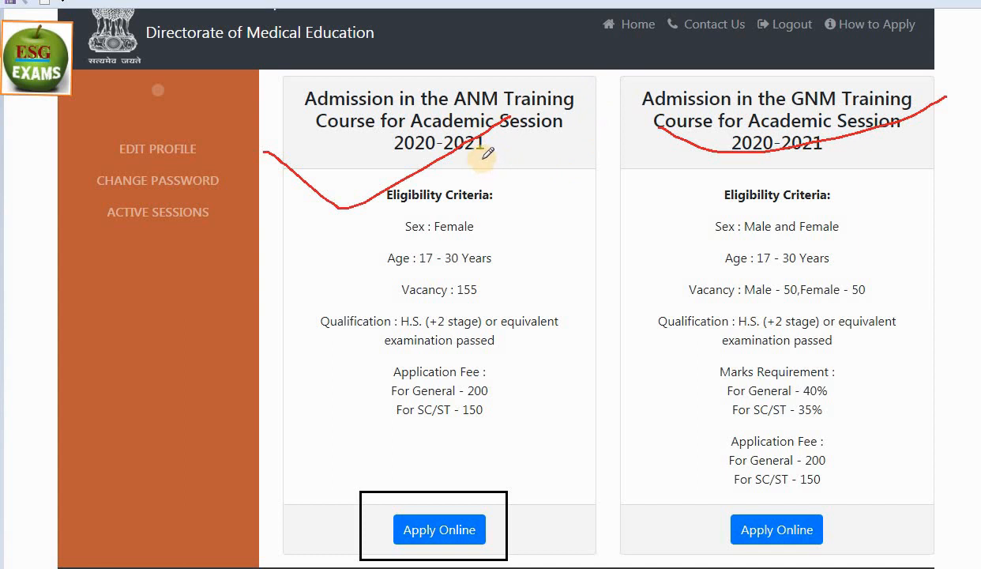
left_click_drag(408, 235, 505, 217)
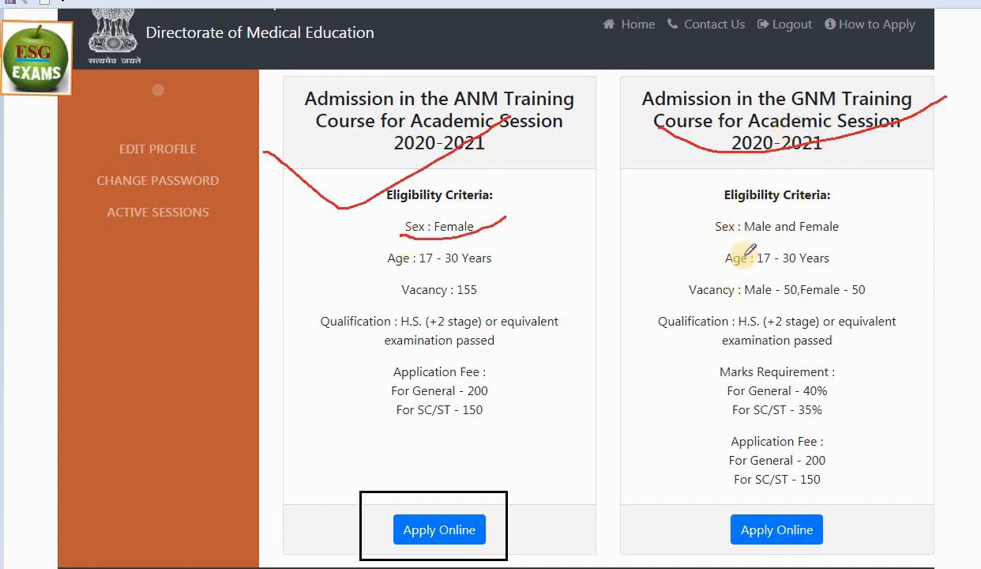
left_click_drag(693, 233, 861, 193)
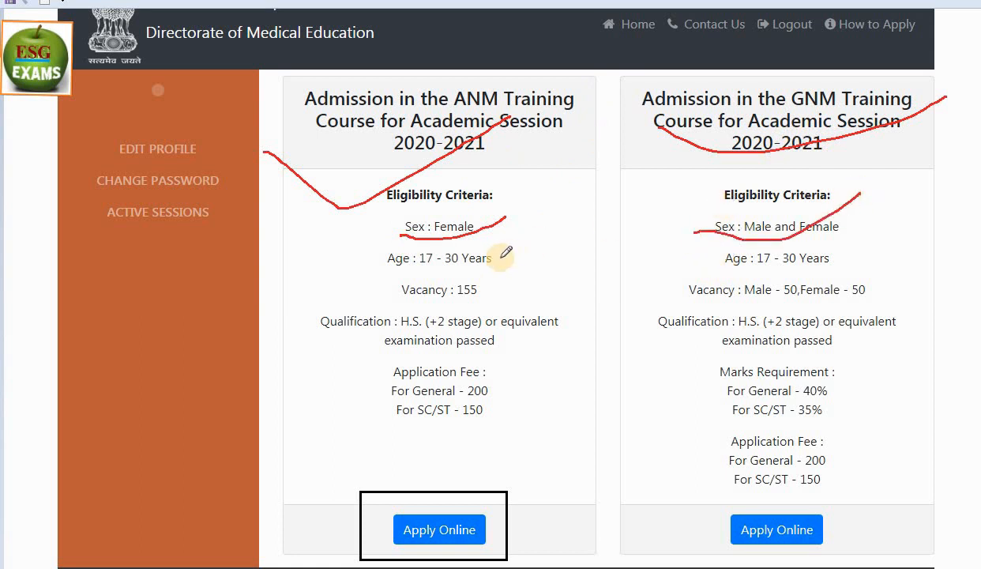
left_click_drag(493, 261, 592, 213)
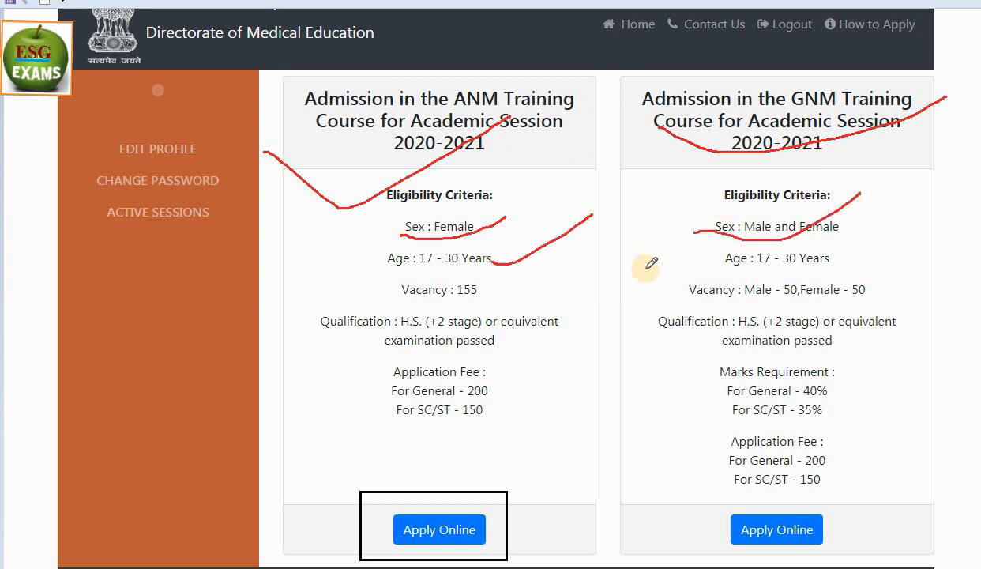
left_click_drag(823, 267, 894, 234)
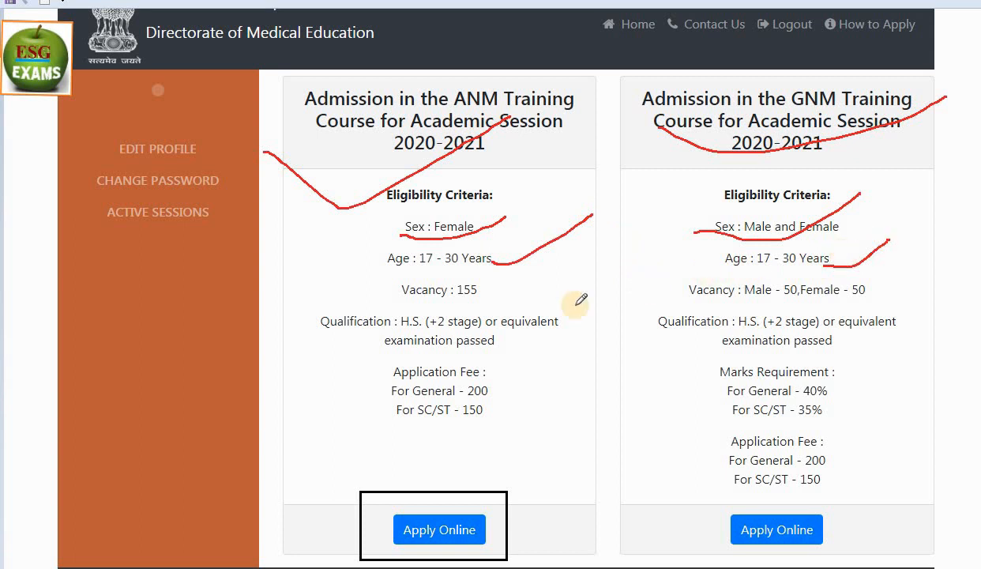
Tick the Vacancy and Qualification criteria of both the ANM and GNM courses in red.
left_click_drag(458, 303, 553, 263)
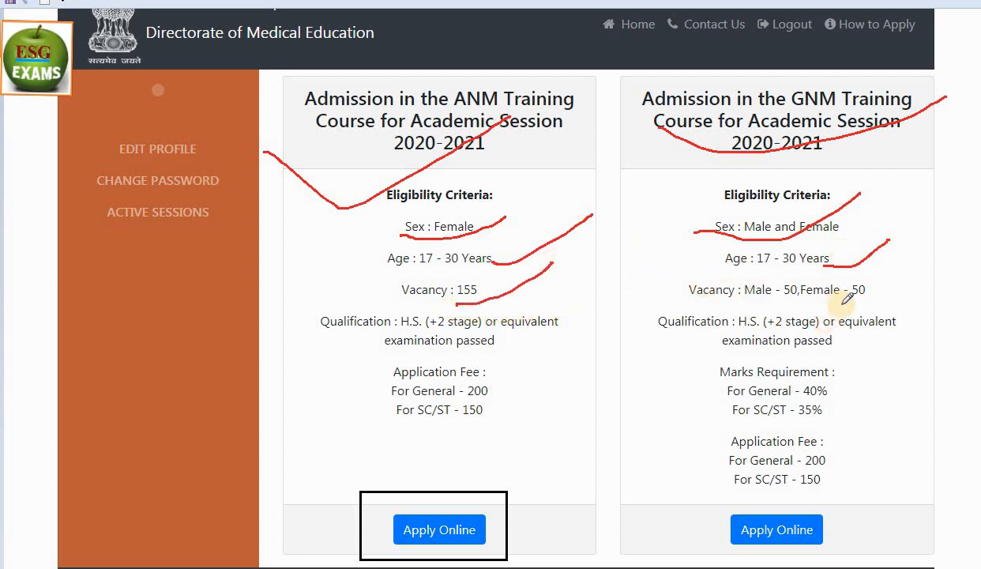
left_click_drag(848, 304, 894, 283)
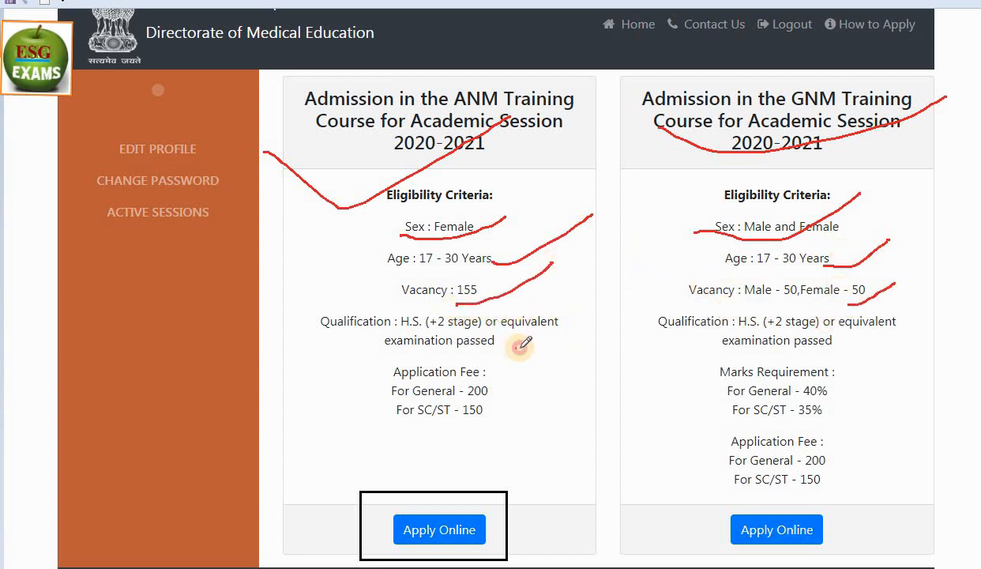
left_click_drag(515, 346, 595, 308)
mouse_move(849, 345)
left_mouse_down()
mouse_move(883, 340)
mouse_move(920, 312)
left_mouse_up()
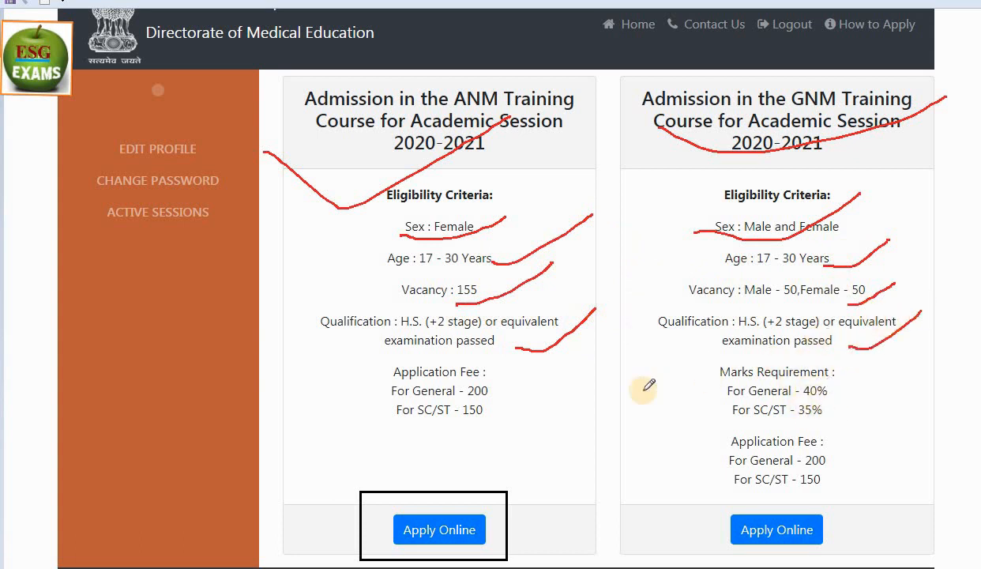
Circle the GNM Marks Requirement, and tick both courses' Application Fee entries and the ANM Apply Online button in red.
mouse_move(735, 357)
left_mouse_down()
mouse_move(762, 416)
mouse_move(818, 361)
left_mouse_up()
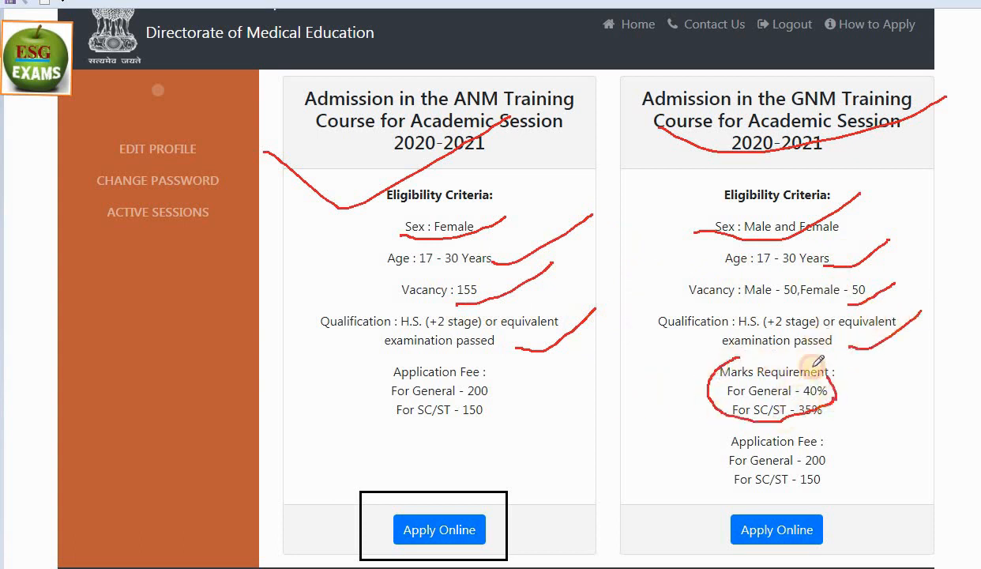
left_click_drag(429, 423, 555, 378)
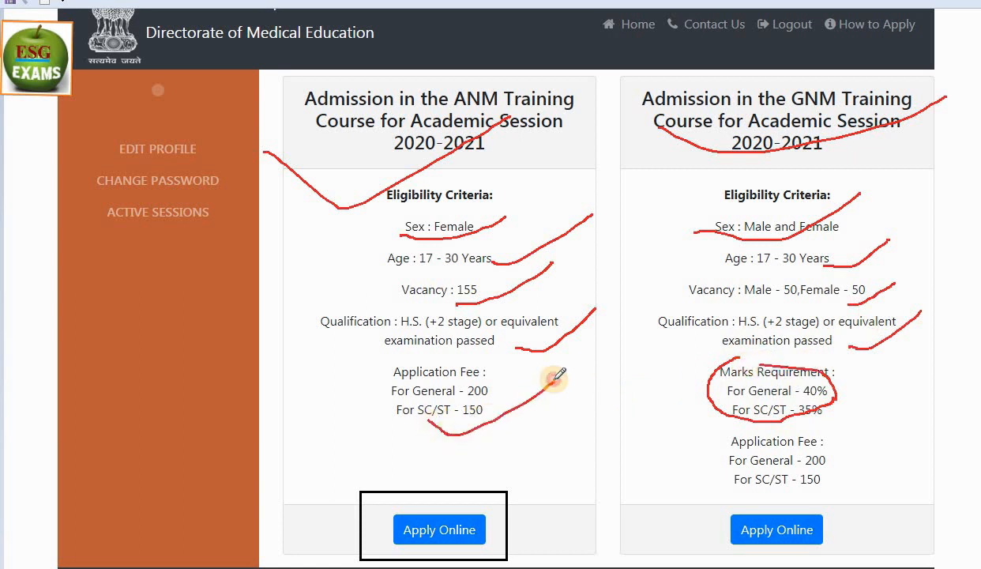
left_click_drag(813, 491, 867, 445)
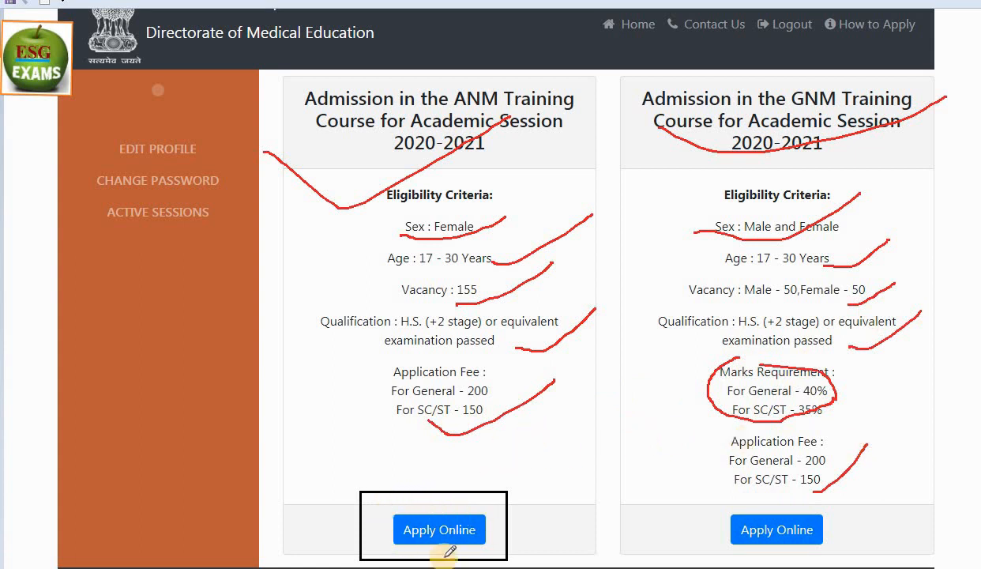
left_click_drag(487, 508, 543, 503)
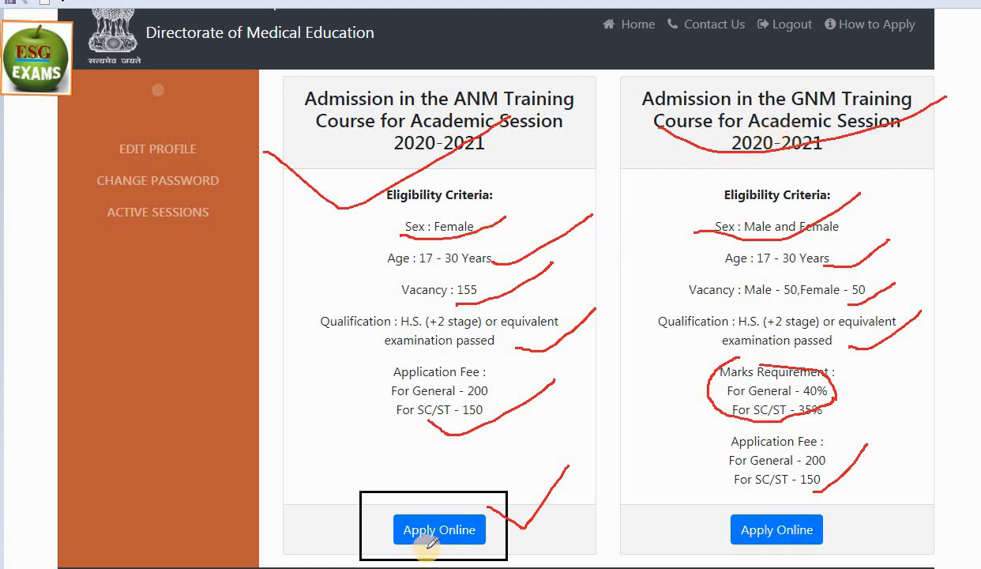
left_click(464, 519)
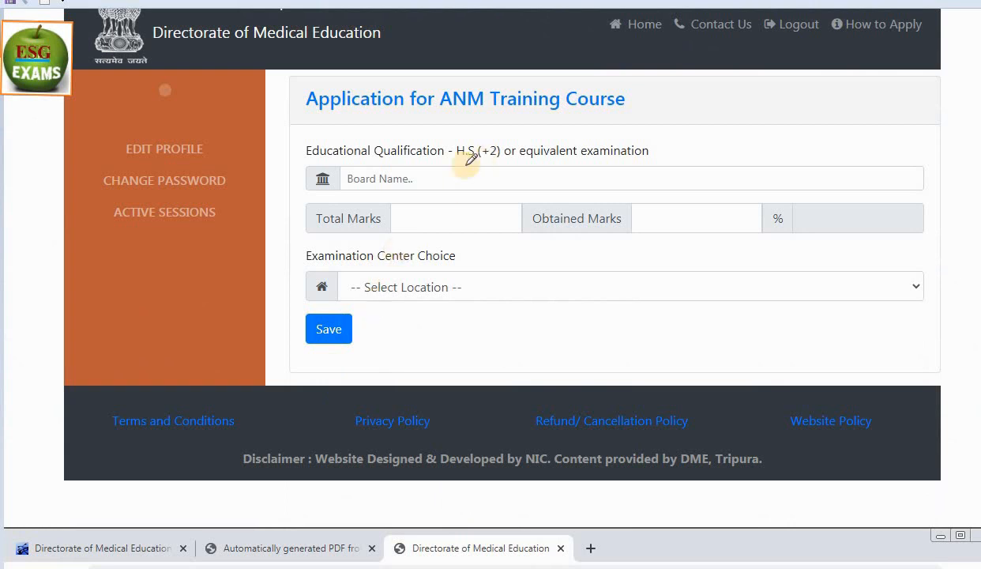
Mark the Board Name, Total Marks, Obtained Marks and percentage fields of the blank ANM application form in red.
mouse_move(399, 179)
left_mouse_down()
mouse_move(429, 182)
mouse_move(622, 127)
left_mouse_up()
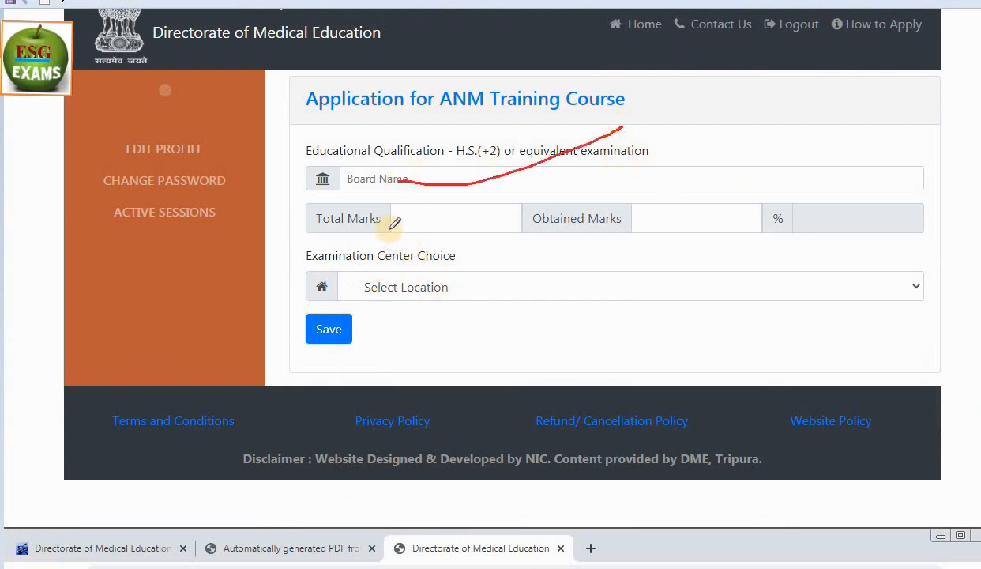
mouse_move(362, 227)
left_mouse_down()
mouse_move(476, 194)
mouse_move(459, 252)
mouse_move(448, 219)
mouse_move(510, 221)
left_mouse_up()
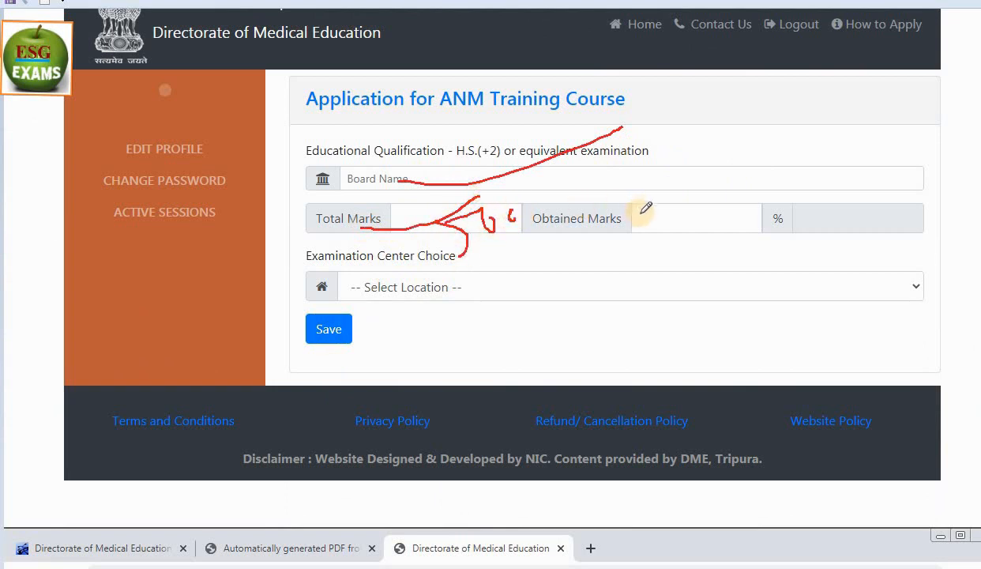
mouse_move(648, 210)
left_mouse_down()
mouse_move(649, 224)
mouse_move(672, 235)
left_mouse_up()
left_click_drag(811, 207, 881, 191)
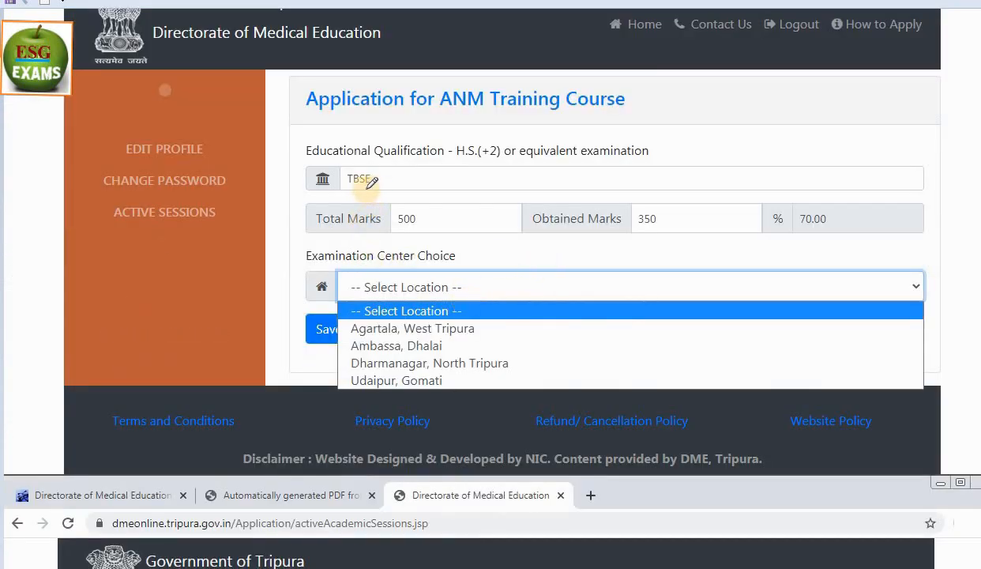
Tick the TBSE, 500 and 350 entries and the Agartala, West Tripura centre in red, and circle the 70.00 percentage.
left_click_drag(354, 187, 475, 164)
left_click_drag(423, 230, 527, 164)
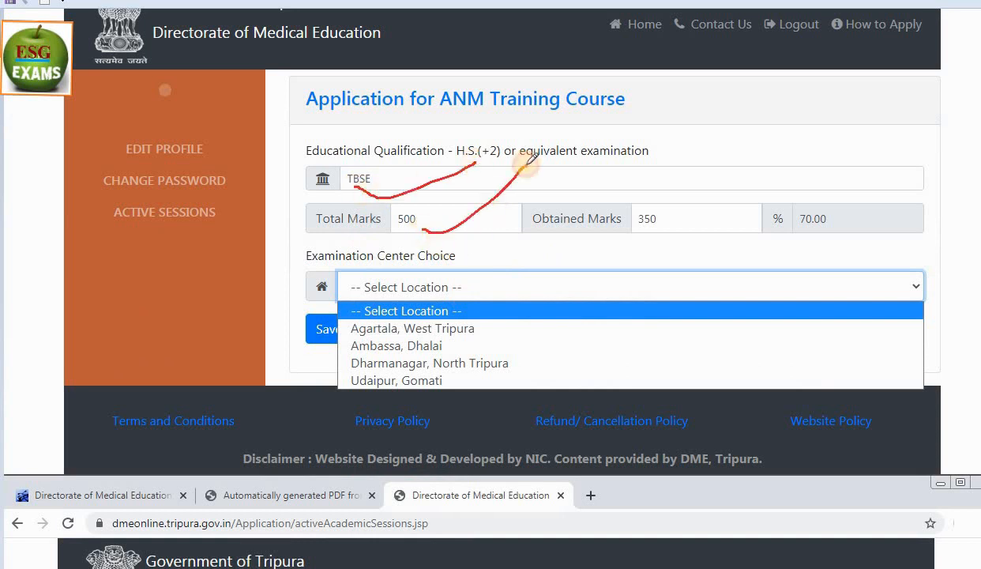
left_click_drag(631, 229, 734, 177)
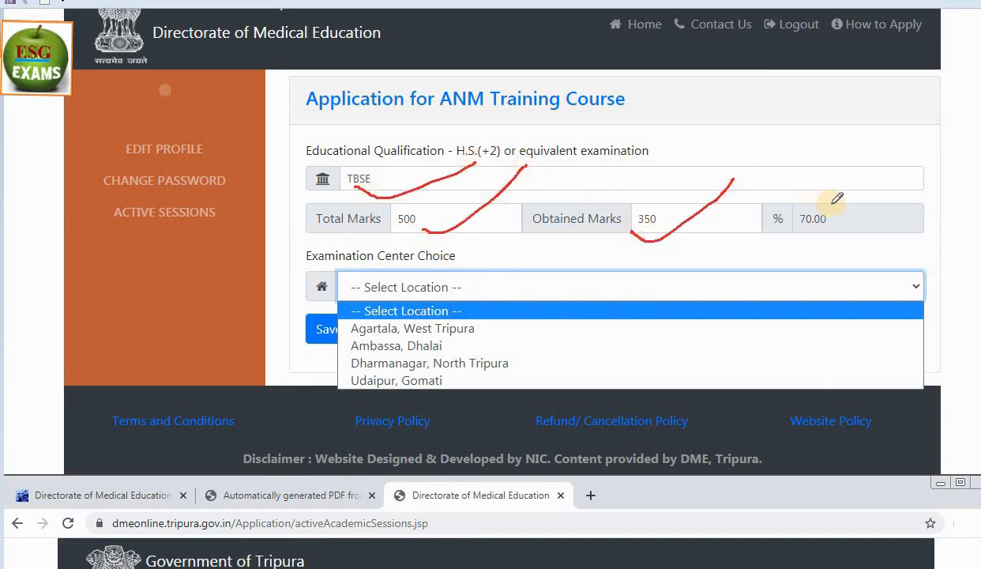
mouse_move(829, 197)
left_mouse_down()
mouse_move(770, 233)
mouse_move(842, 180)
left_mouse_up()
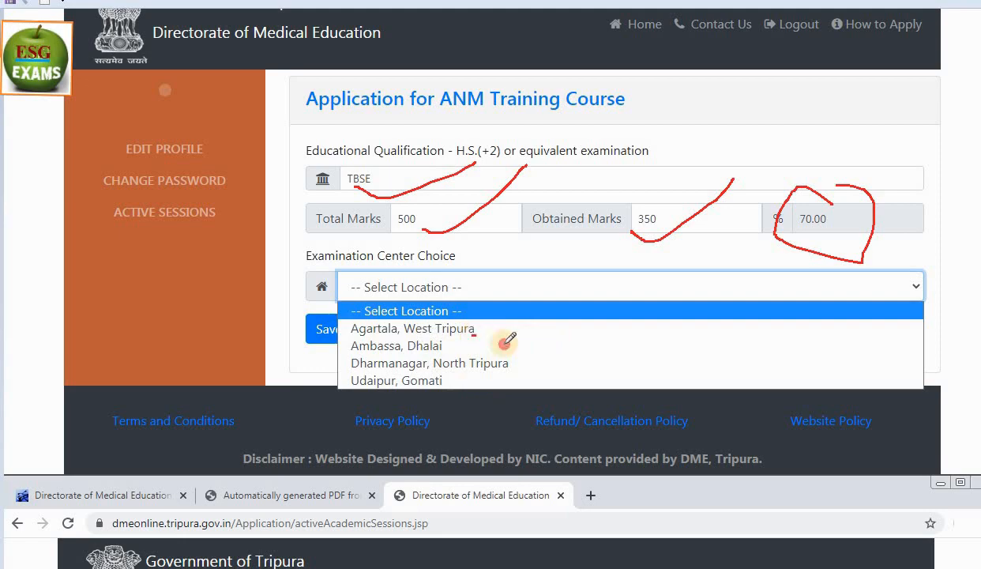
left_click_drag(472, 335, 610, 298)
Draw two red ticks beside the Save button of the filled-in ANM application form.
scroll(616, 290, "down", 5)
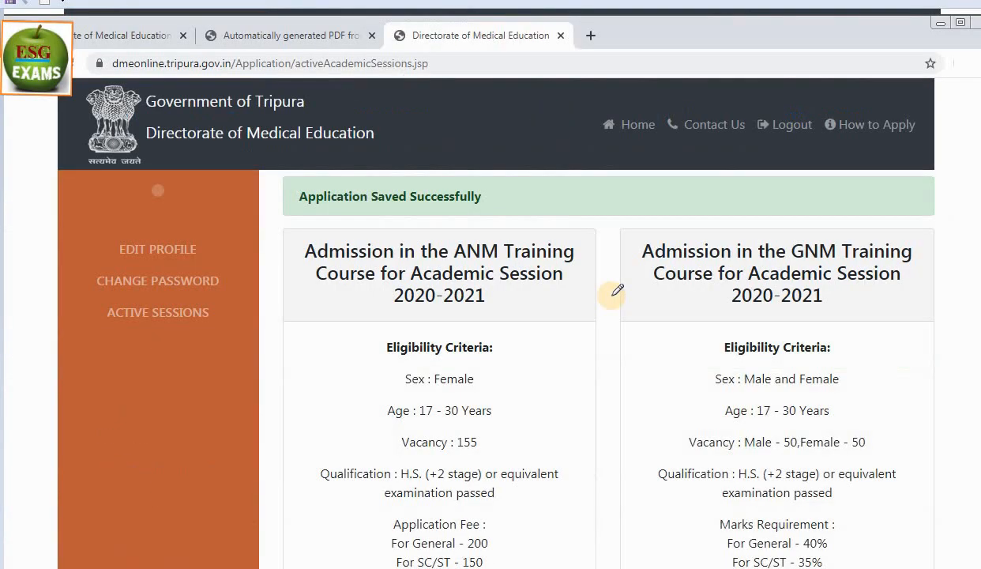
scroll(617, 290, "down", 3)
scroll(617, 290, "up", 2)
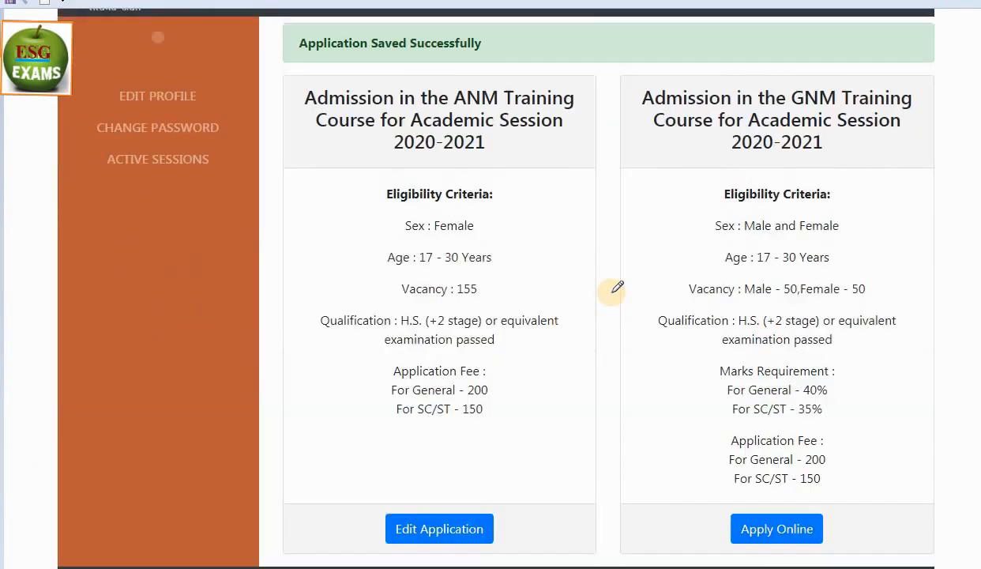
scroll(617, 290, "up", 7)
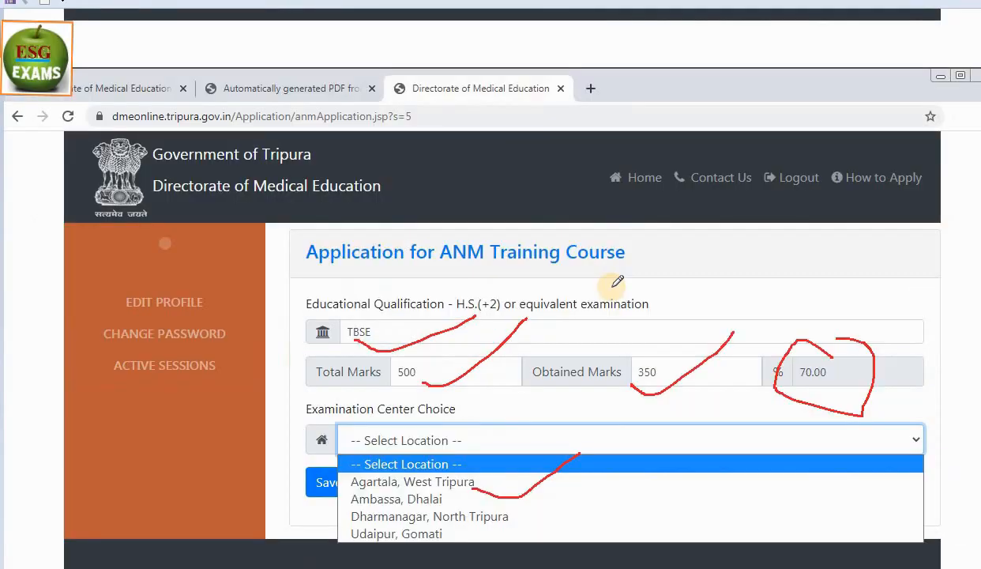
scroll(616, 281, "down", 2)
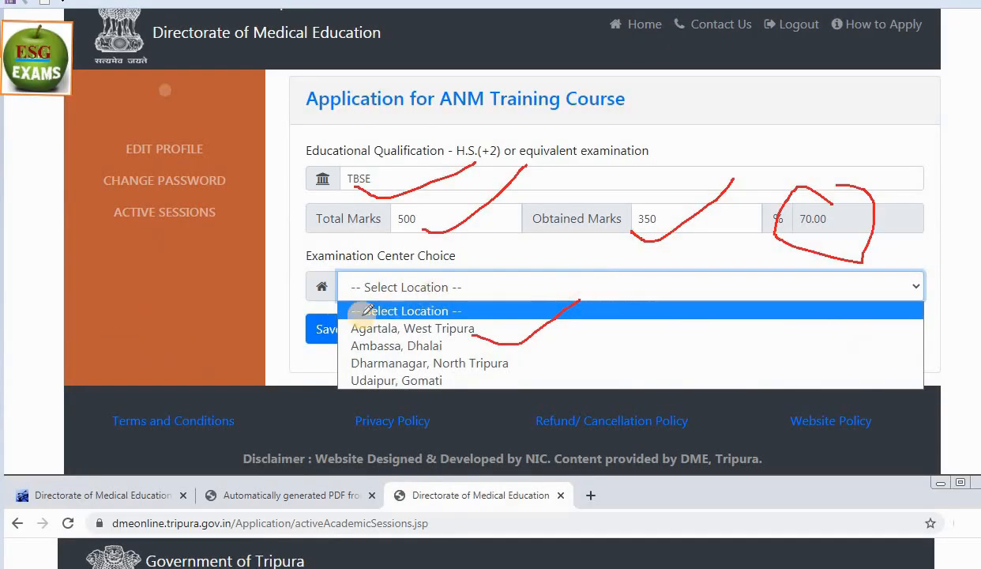
left_click_drag(281, 322, 341, 305)
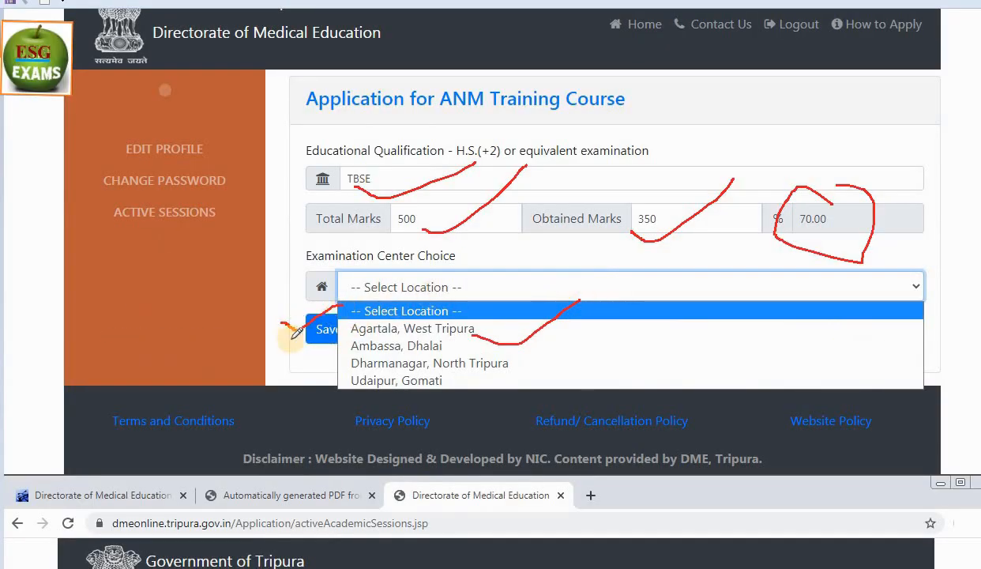
left_click_drag(290, 339, 342, 305)
Underline the Application Saved Successfully message, and circle the ANM course criteria and the Edit Application button in red.
scroll(391, 292, "down", 10)
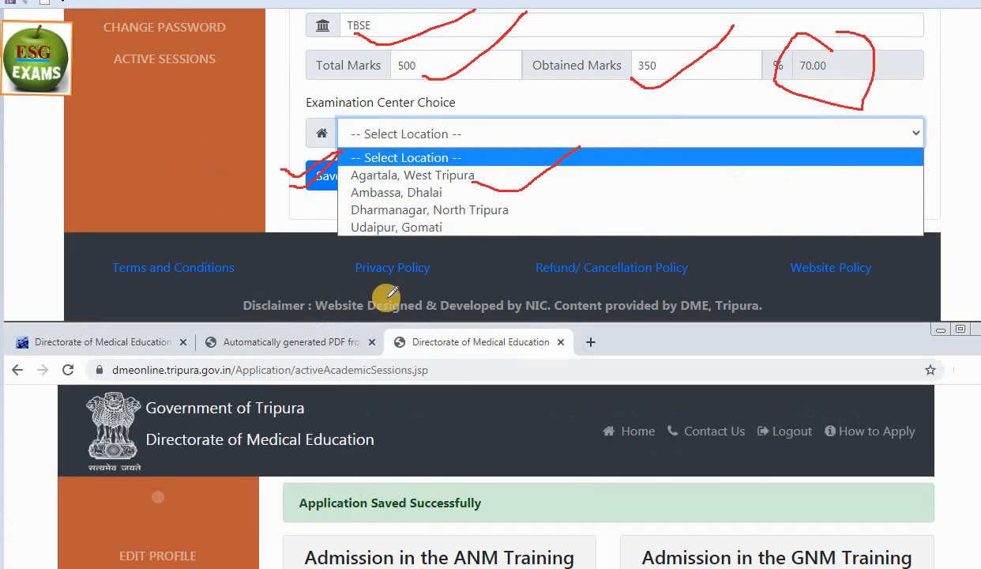
scroll(391, 292, "up", 4)
scroll(392, 294, "down", 2)
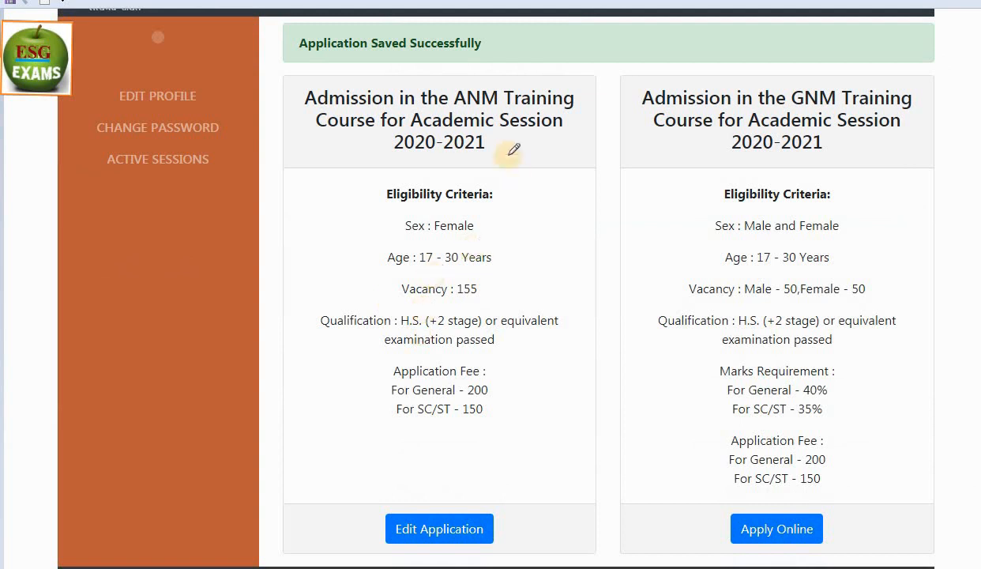
mouse_move(375, 123)
left_mouse_down()
mouse_move(334, 143)
mouse_move(353, 379)
mouse_move(537, 352)
left_mouse_up()
mouse_move(524, 246)
left_mouse_down()
mouse_move(303, 60)
mouse_move(472, 49)
left_mouse_up()
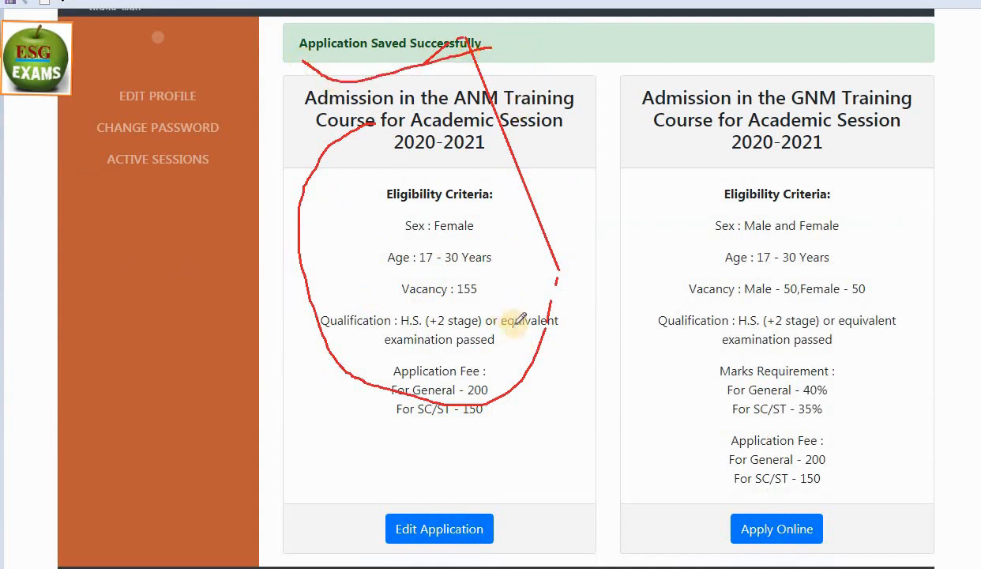
mouse_move(397, 478)
left_mouse_down()
mouse_move(357, 519)
mouse_move(454, 550)
mouse_move(504, 501)
mouse_move(397, 494)
left_mouse_up()
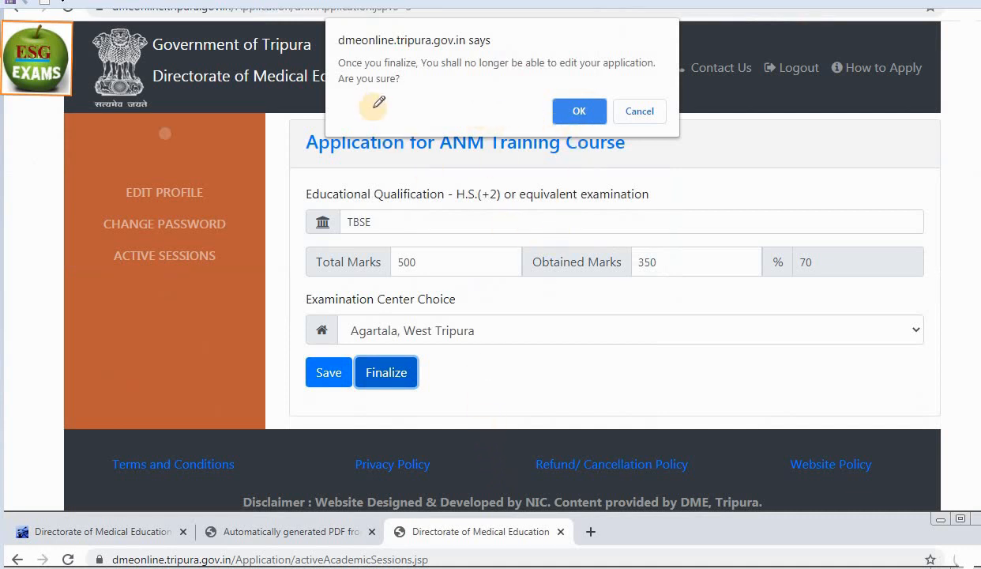
Mark the Save and Finalize buttons of the ANM application and the OK button of its finalize confirmation in red.
mouse_move(570, 83)
left_mouse_down()
mouse_move(536, 95)
mouse_move(577, 131)
mouse_move(601, 91)
left_mouse_up()
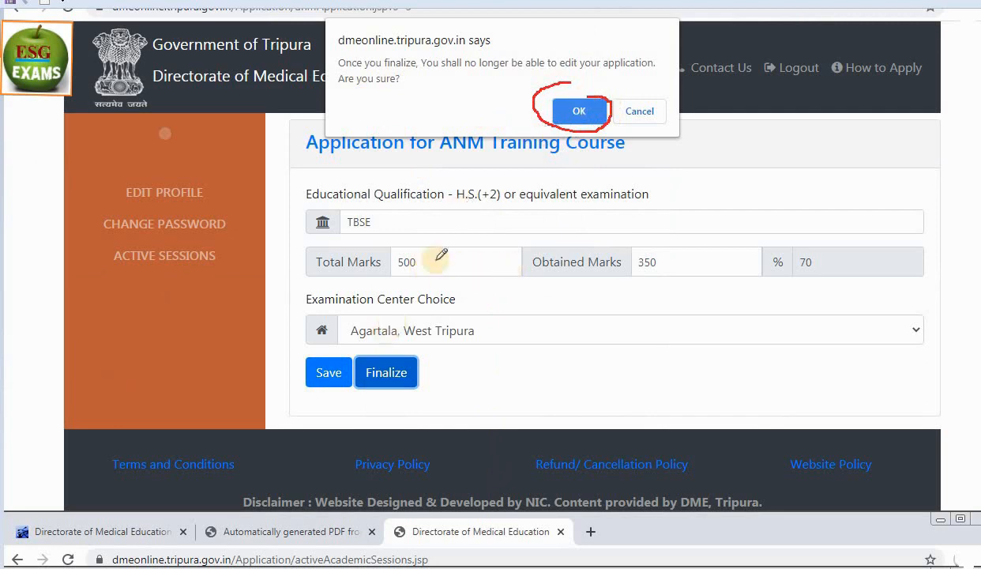
scroll(457, 262, "up", 5)
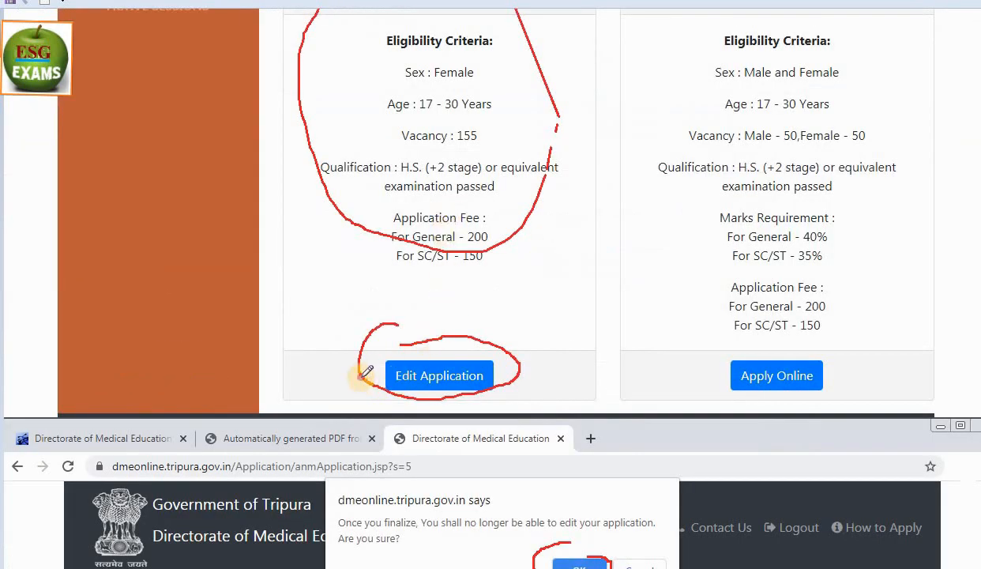
scroll(552, 341, "down", 5)
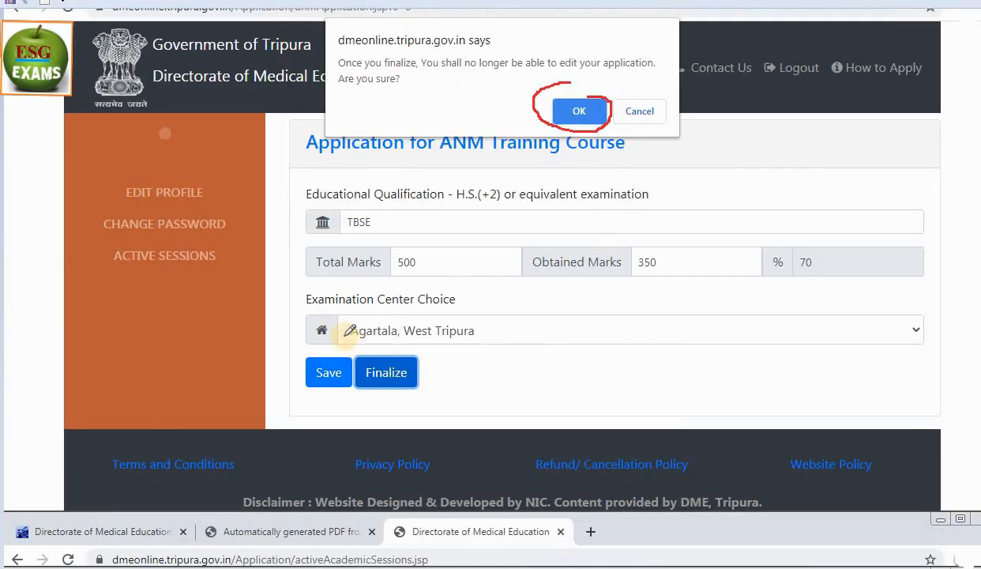
left_click_drag(268, 367, 330, 321)
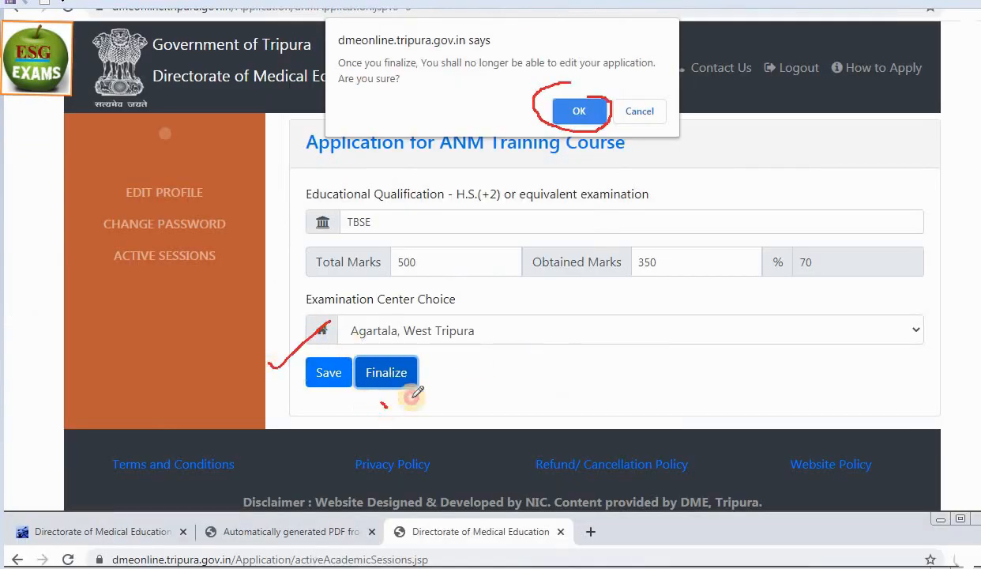
left_click_drag(382, 404, 484, 353)
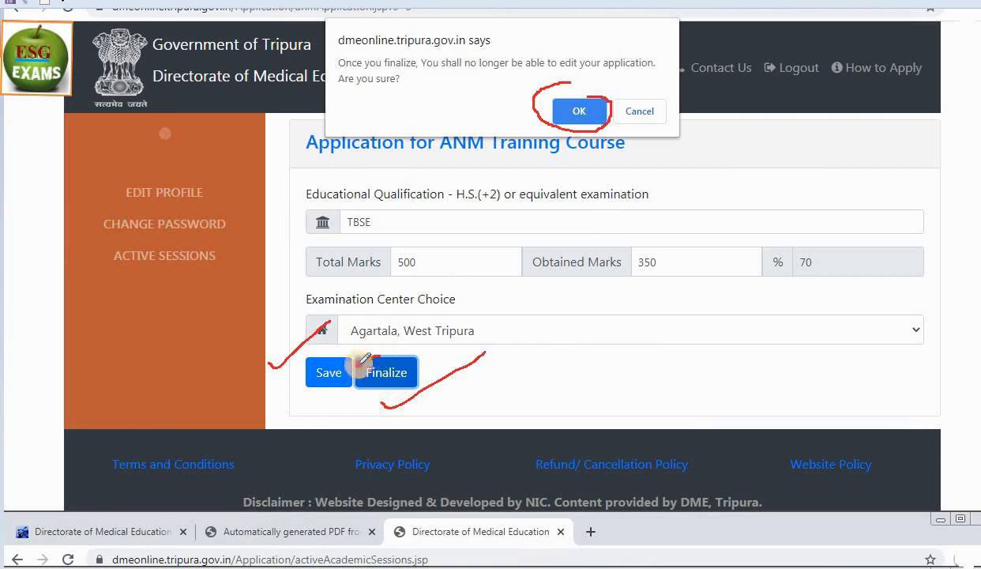
mouse_move(374, 356)
left_mouse_down()
mouse_move(390, 405)
mouse_move(416, 367)
mouse_move(368, 357)
left_mouse_up()
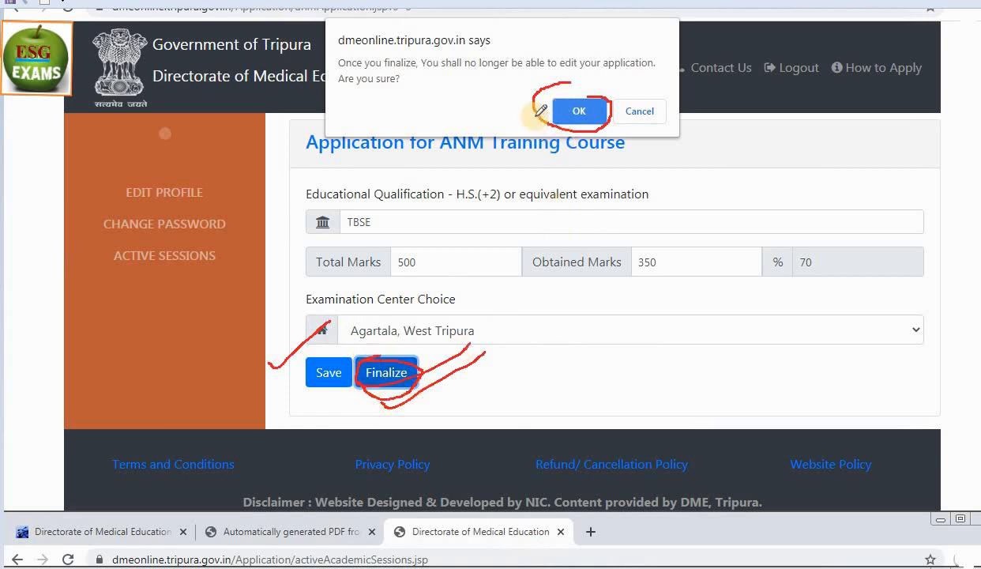
mouse_move(523, 119)
left_mouse_down()
mouse_move(703, 53)
mouse_move(573, 125)
left_mouse_up()
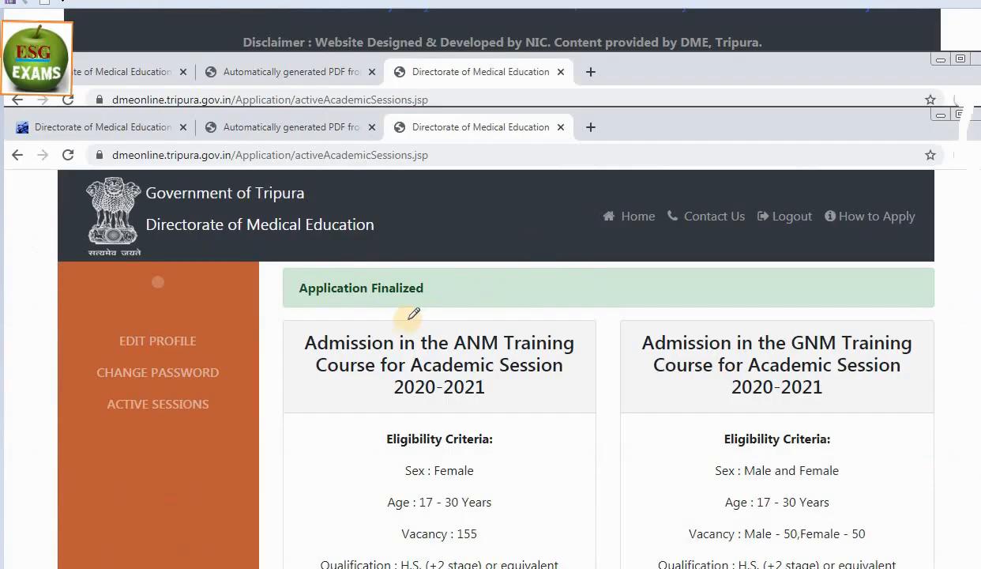
Tick the Application Finalized message, the ANM Make Payment button and the SC/ST application fee in red.
left_click_drag(375, 309, 469, 270)
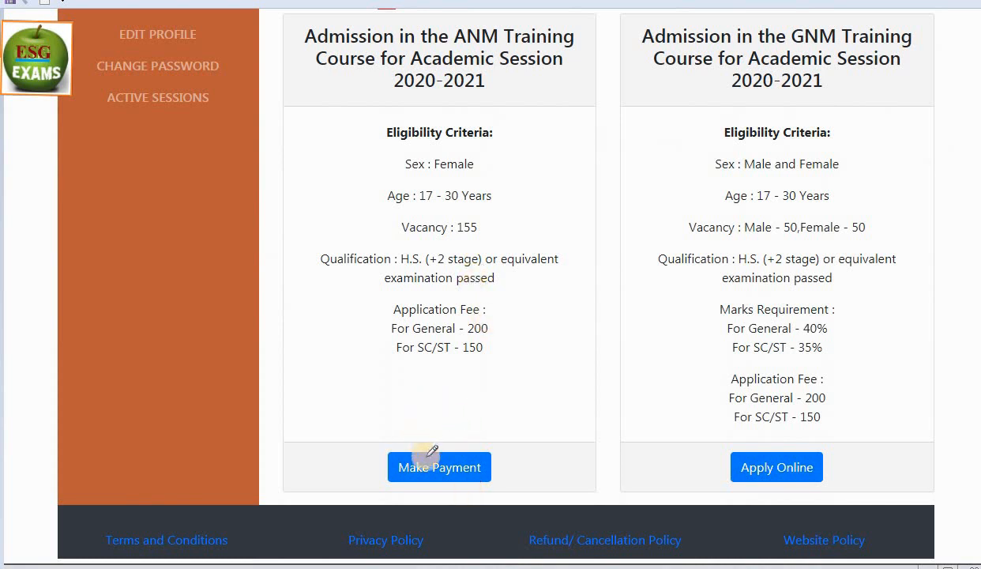
mouse_move(318, 452)
left_mouse_down()
mouse_move(516, 407)
mouse_move(567, 384)
left_mouse_up()
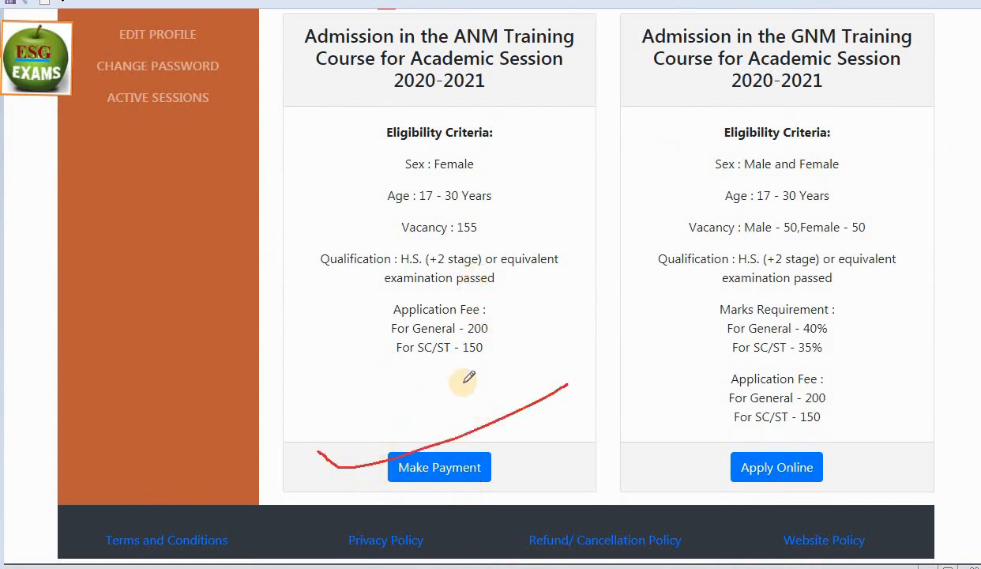
left_click_drag(429, 365, 531, 343)
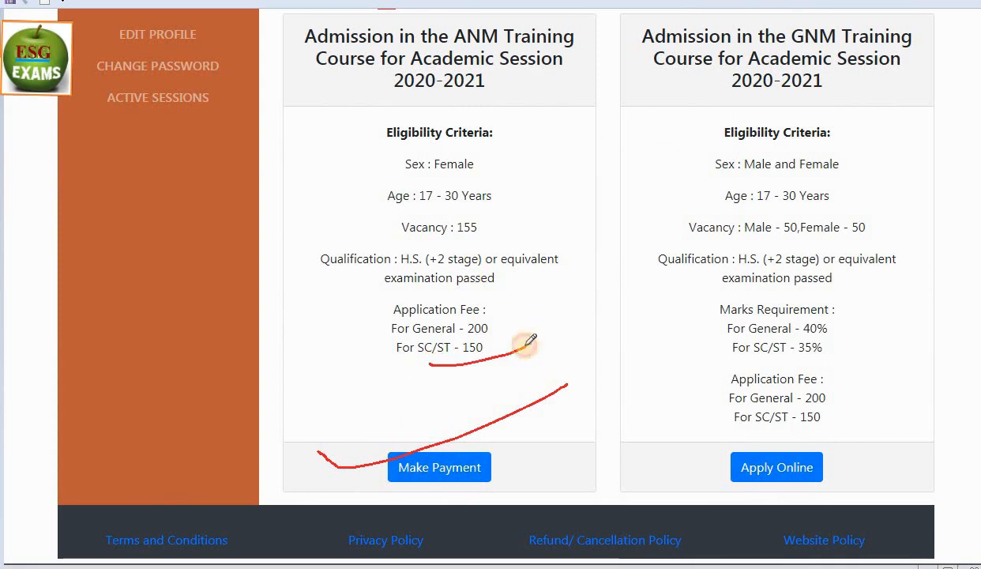
mouse_move(350, 478)
left_mouse_down()
mouse_move(372, 486)
mouse_move(466, 444)
left_mouse_up()
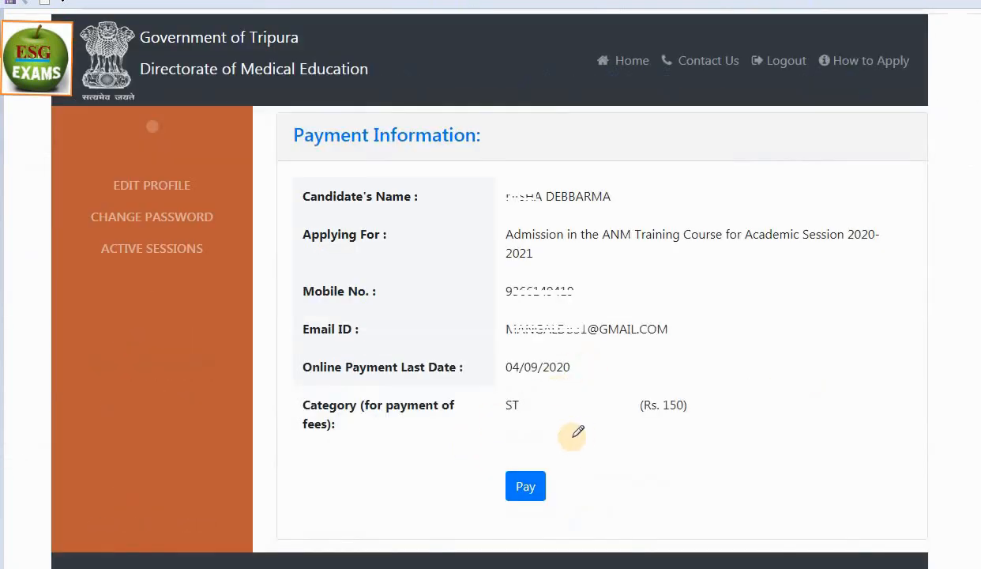
On the Payment Information capture, circle the Rs. 150 fee, tick the ST category, and mark the candidate details and Pay button.
mouse_move(685, 377)
left_mouse_down()
mouse_move(619, 427)
mouse_move(661, 376)
left_mouse_up()
left_click_drag(451, 420, 592, 394)
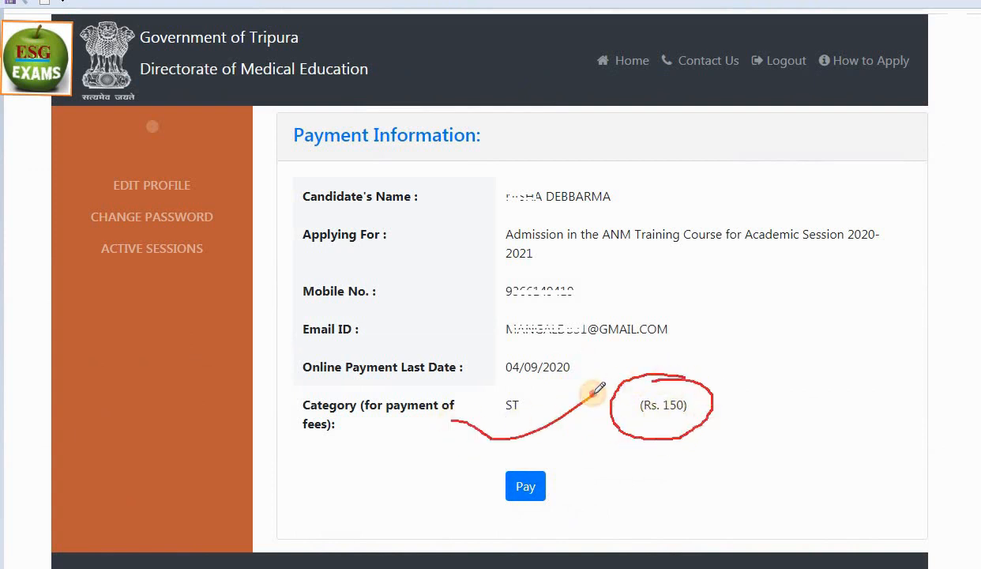
mouse_move(496, 156)
left_mouse_down()
mouse_move(455, 248)
mouse_move(742, 254)
left_mouse_up()
left_click_drag(705, 188, 602, 207)
left_click_drag(457, 477, 497, 510)
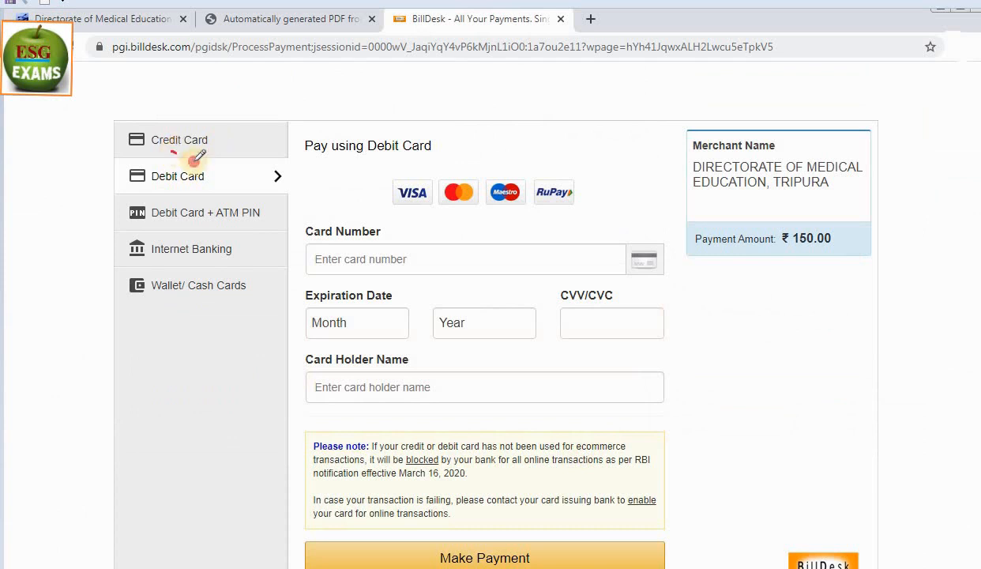
Tick the card, Internet Banking and Wallet/ Cash Cards payment options on the BillDesk capture in red, ticking Debit Card again.
left_click_drag(192, 160, 254, 118)
left_click_drag(225, 188, 278, 122)
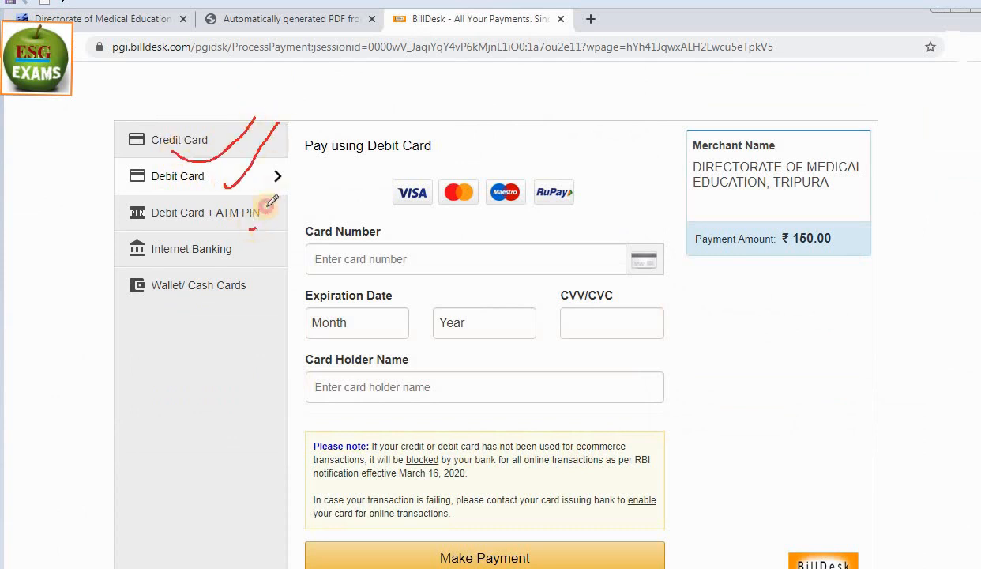
left_click_drag(216, 264, 264, 209)
left_click_drag(213, 306, 259, 275)
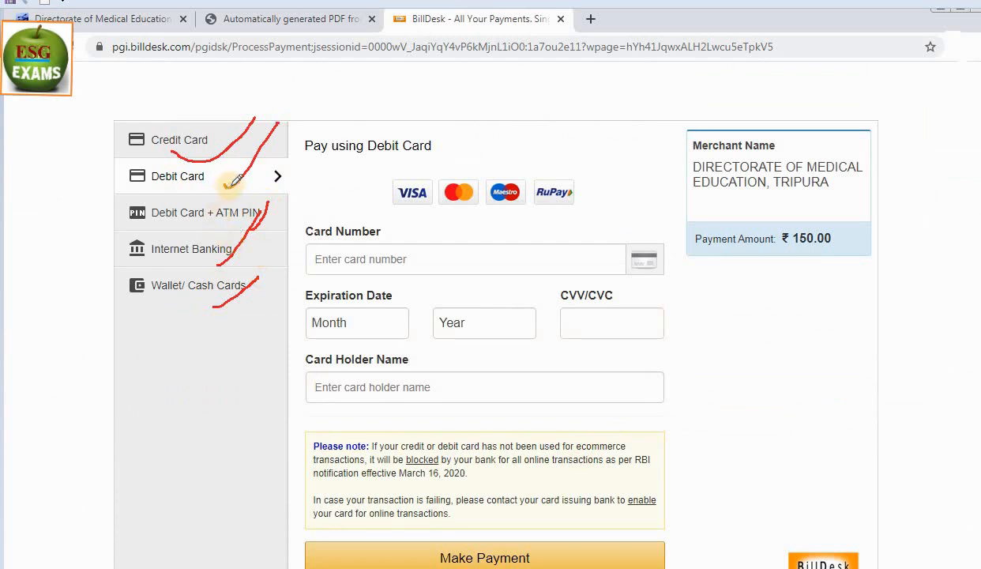
mouse_move(227, 185)
left_mouse_down()
mouse_move(280, 179)
mouse_move(344, 130)
left_mouse_up()
Tick the card number, expiration month and year, CVV/CVC and card holder name fields and the Make Payment button in red.
mouse_move(333, 272)
left_mouse_down()
mouse_move(373, 276)
mouse_move(500, 204)
left_mouse_up()
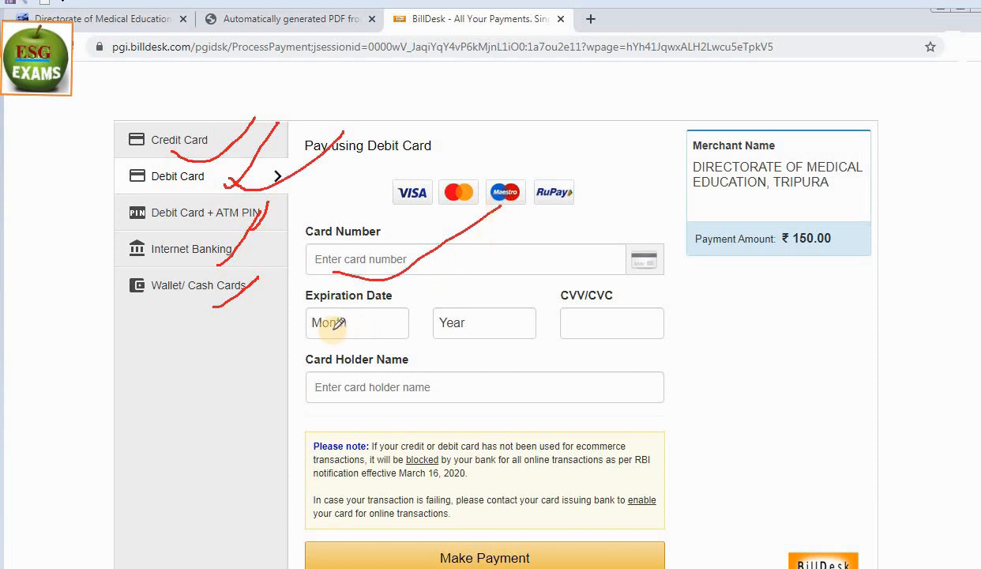
left_click_drag(336, 330, 424, 274)
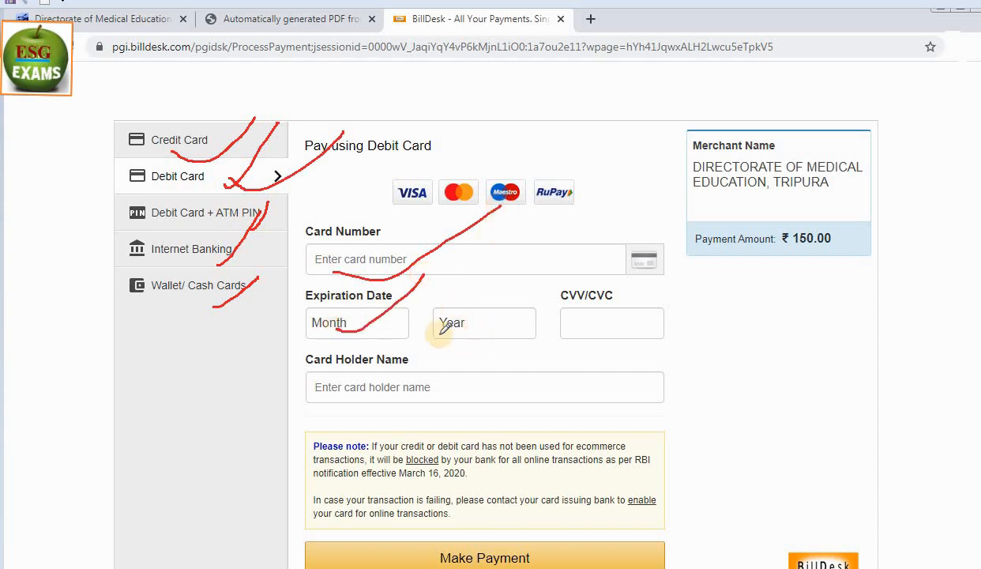
left_click_drag(438, 334, 506, 283)
left_click_drag(563, 322, 598, 311)
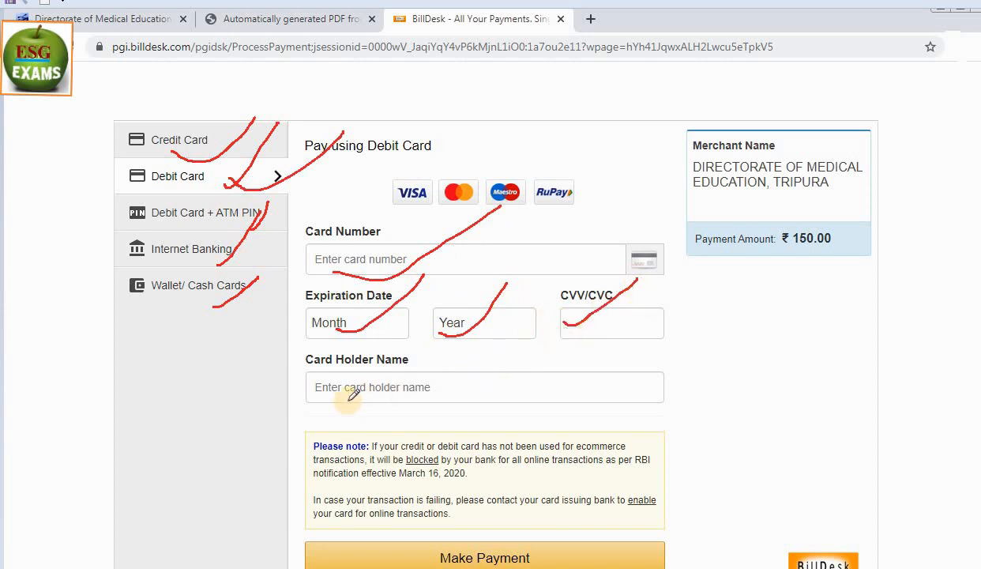
left_click_drag(346, 401, 539, 341)
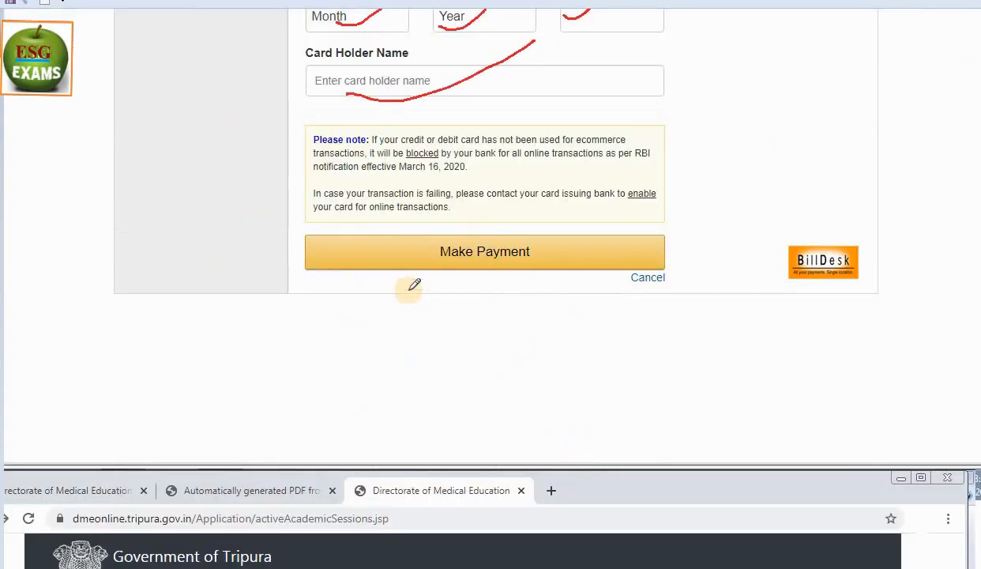
left_click_drag(408, 291, 655, 212)
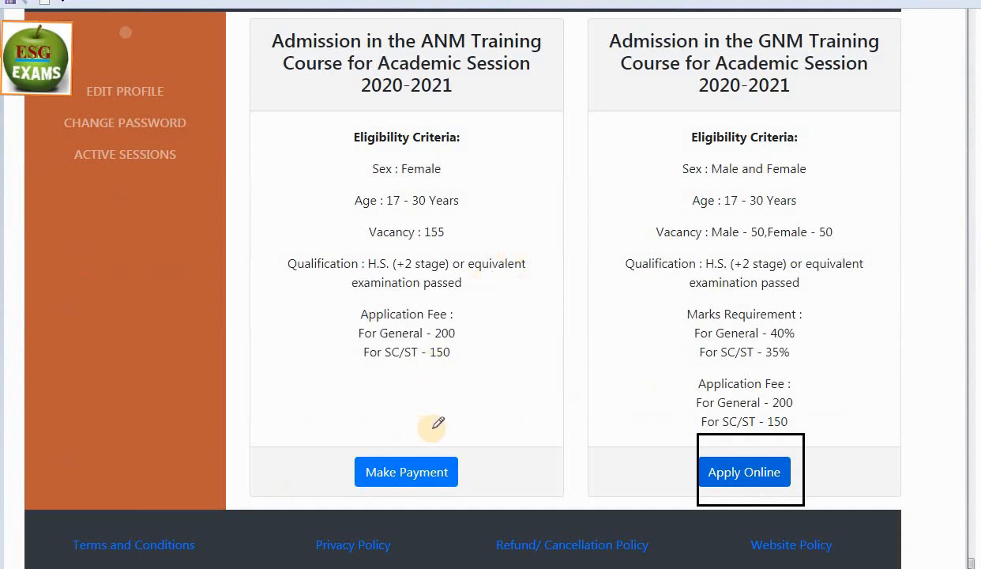
Circle the ANM Make Payment button and tick the GNM Apply Online button in red.
mouse_move(381, 429)
left_mouse_down()
mouse_move(328, 508)
mouse_move(406, 406)
left_mouse_up()
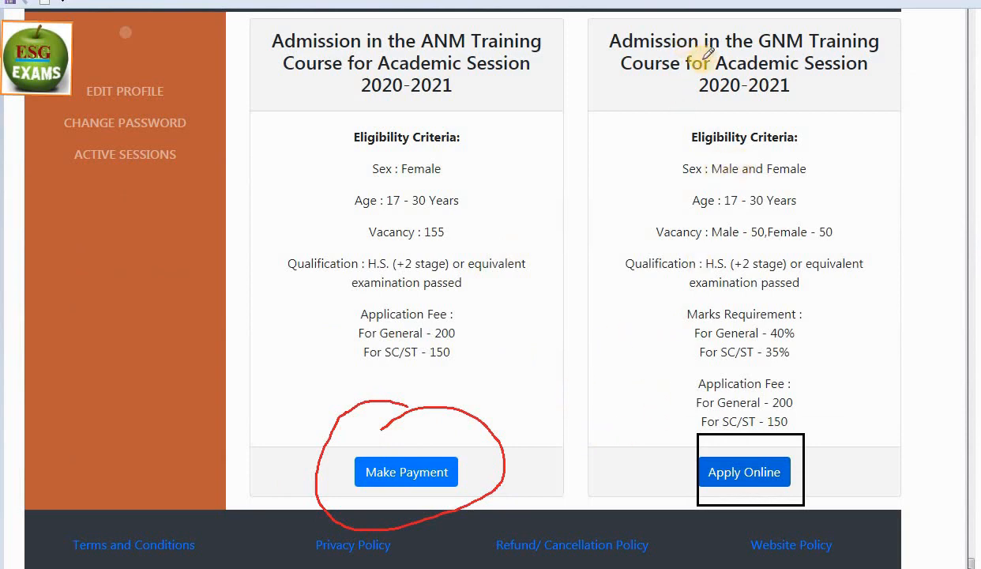
left_click_drag(652, 459, 843, 401)
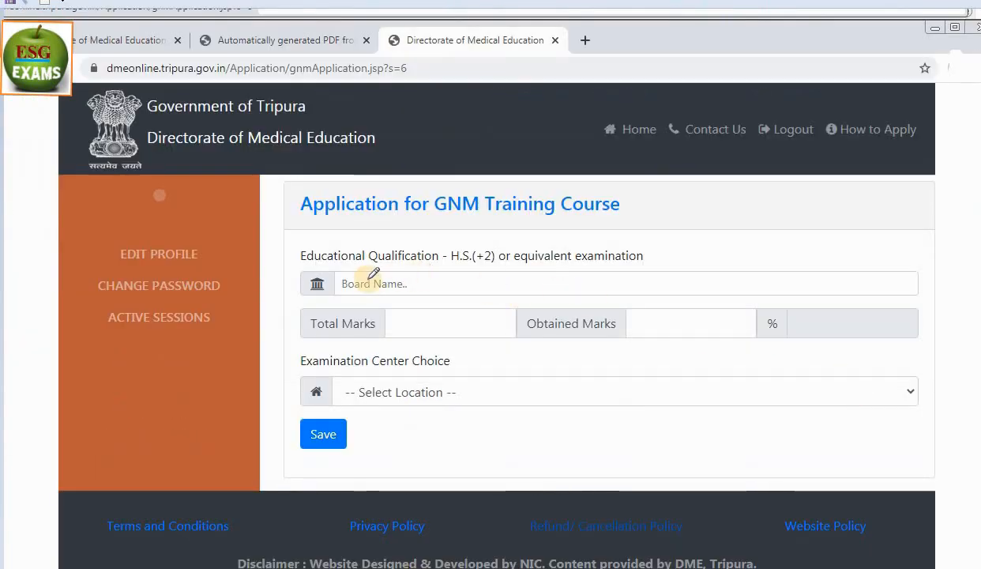
On the GNM application capture, tick the board name, total marks, obtained marks and examination center fields in red, and mark the Save button.
mouse_move(390, 280)
left_mouse_down()
mouse_move(423, 304)
mouse_move(643, 251)
left_mouse_up()
left_click_drag(392, 333, 631, 243)
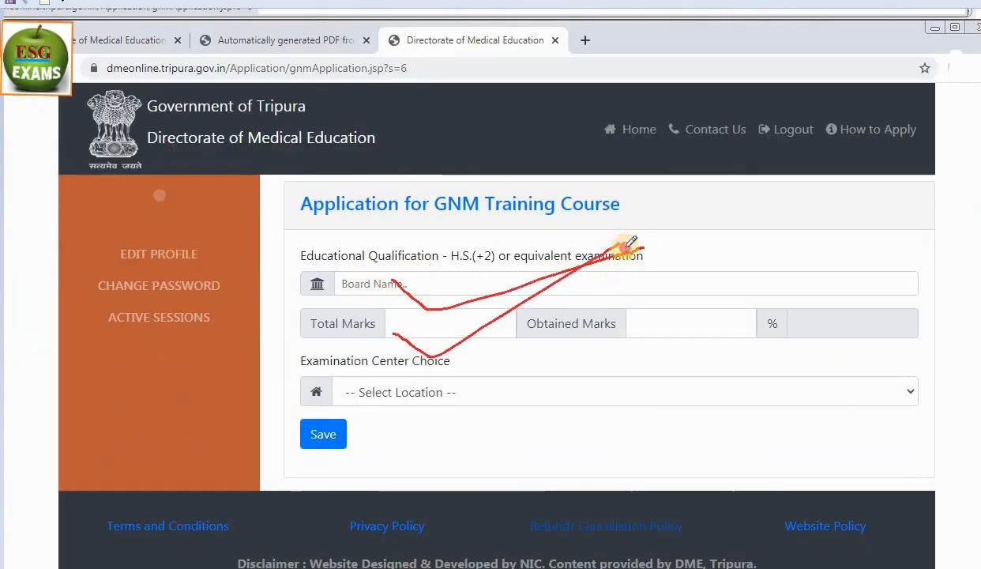
left_click_drag(625, 314, 742, 269)
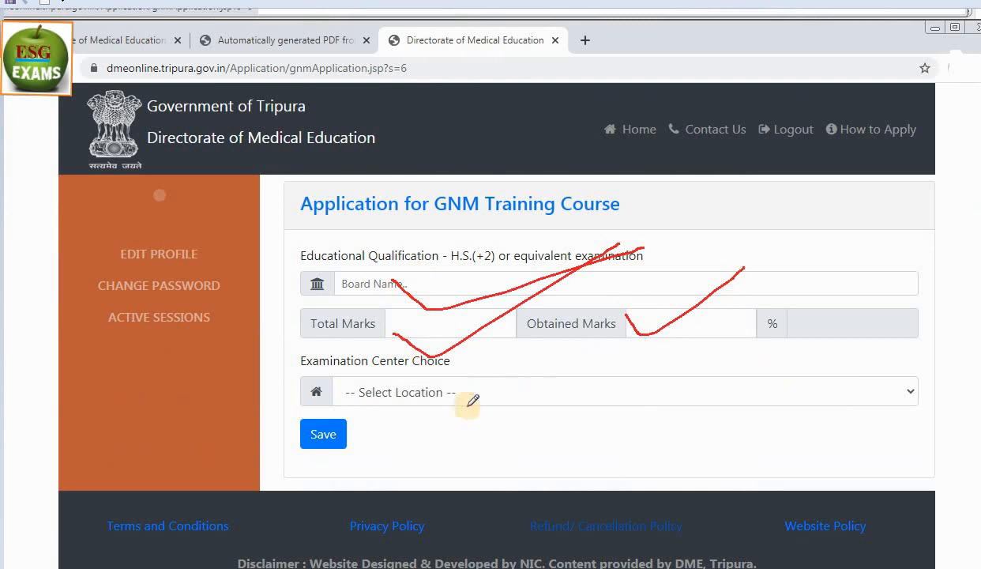
left_click_drag(436, 399, 641, 360)
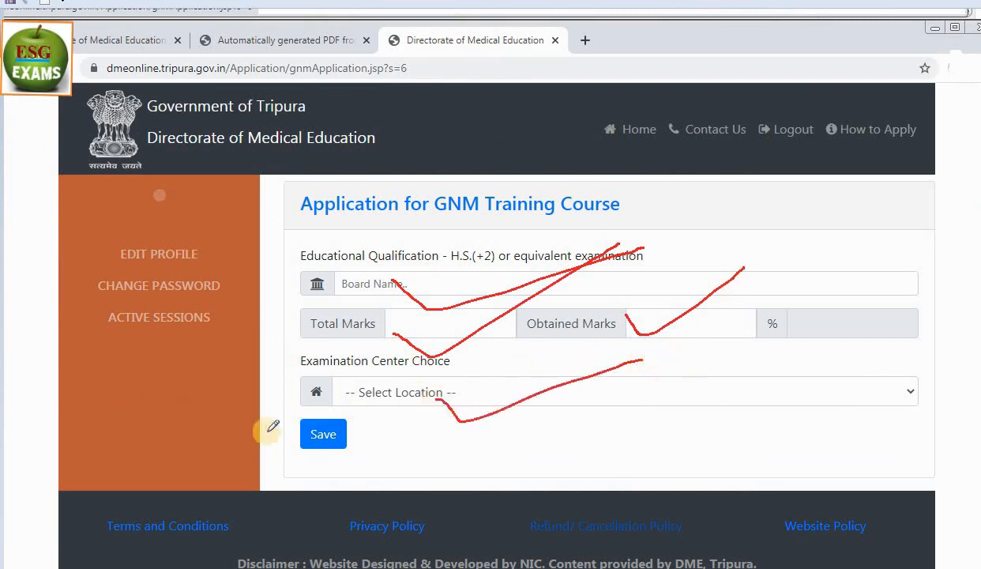
mouse_move(296, 412)
left_mouse_down()
mouse_move(294, 457)
mouse_move(335, 405)
left_mouse_up()
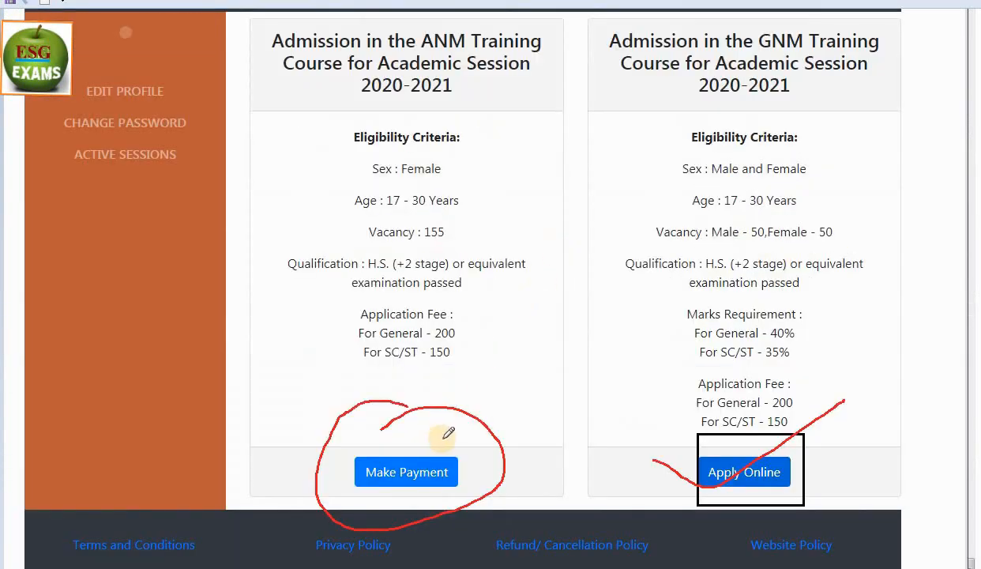
On the course admission capture, tick the ANM and GNM application fees in red.
left_click_drag(450, 365, 592, 304)
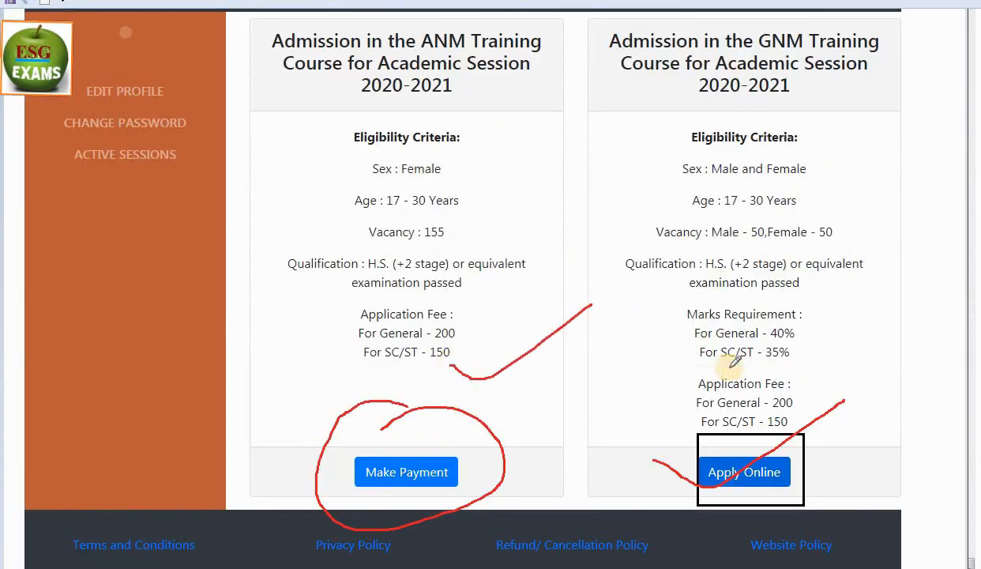
left_click_drag(807, 403, 904, 371)
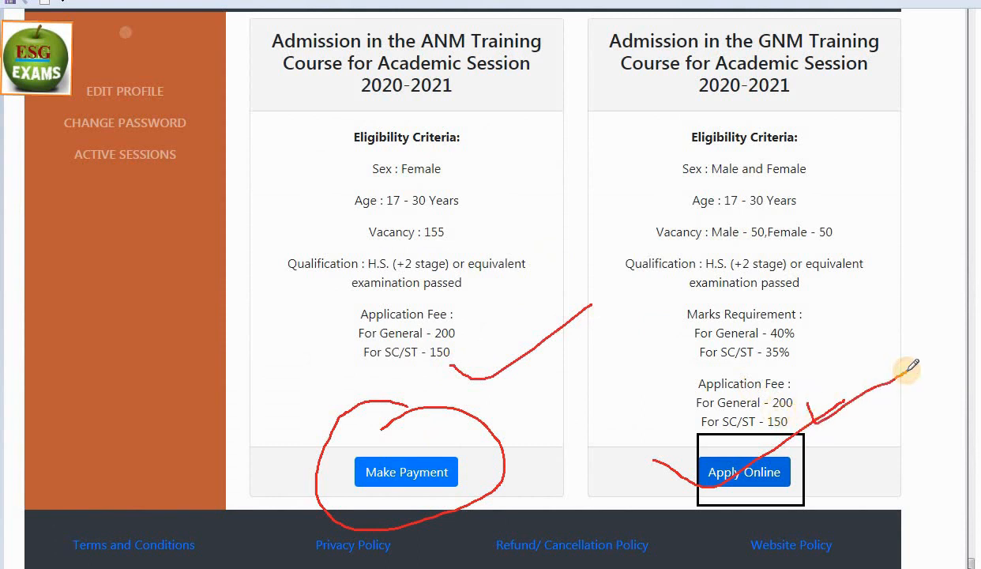